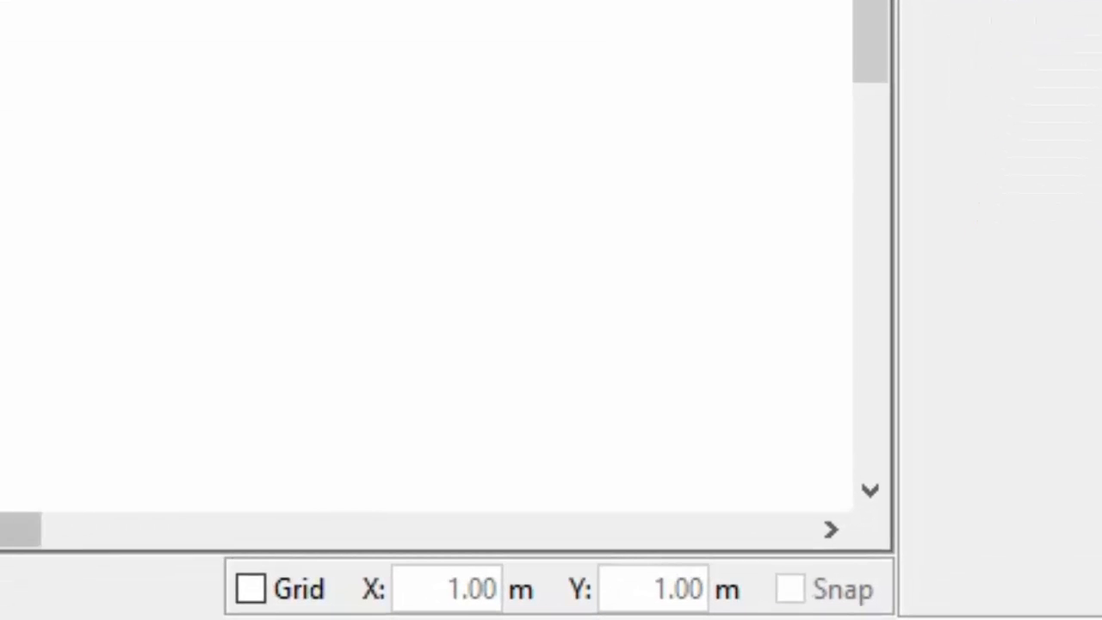
- Show the drawing grid and turn on snapping to its points
{"action": "left_click", "coordinate": [251, 589]}
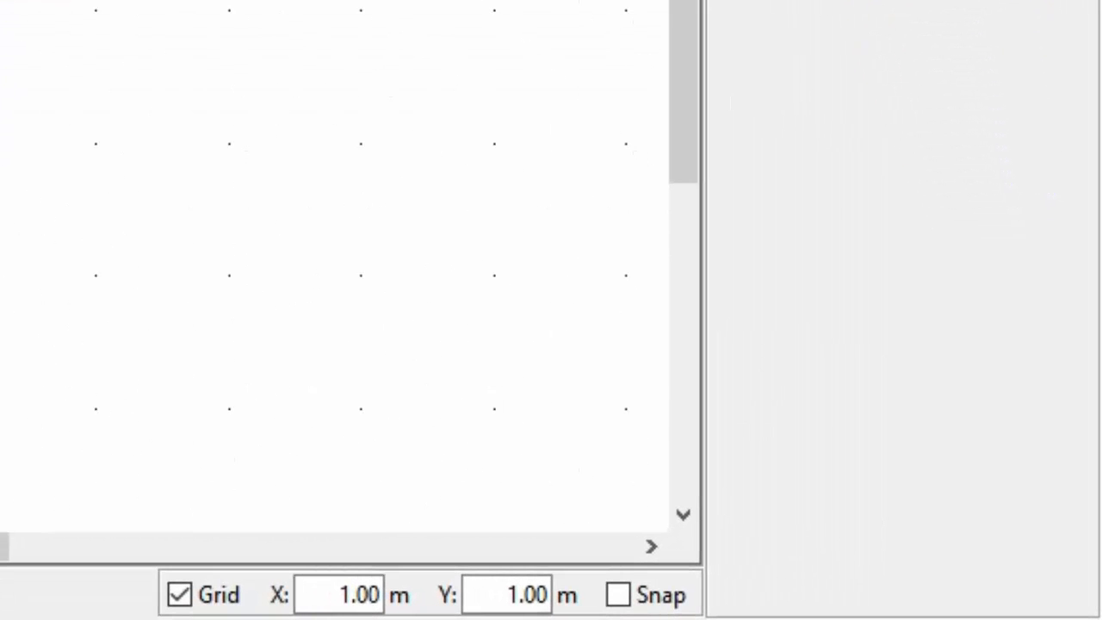
{"action": "left_click", "coordinate": [618, 595]}
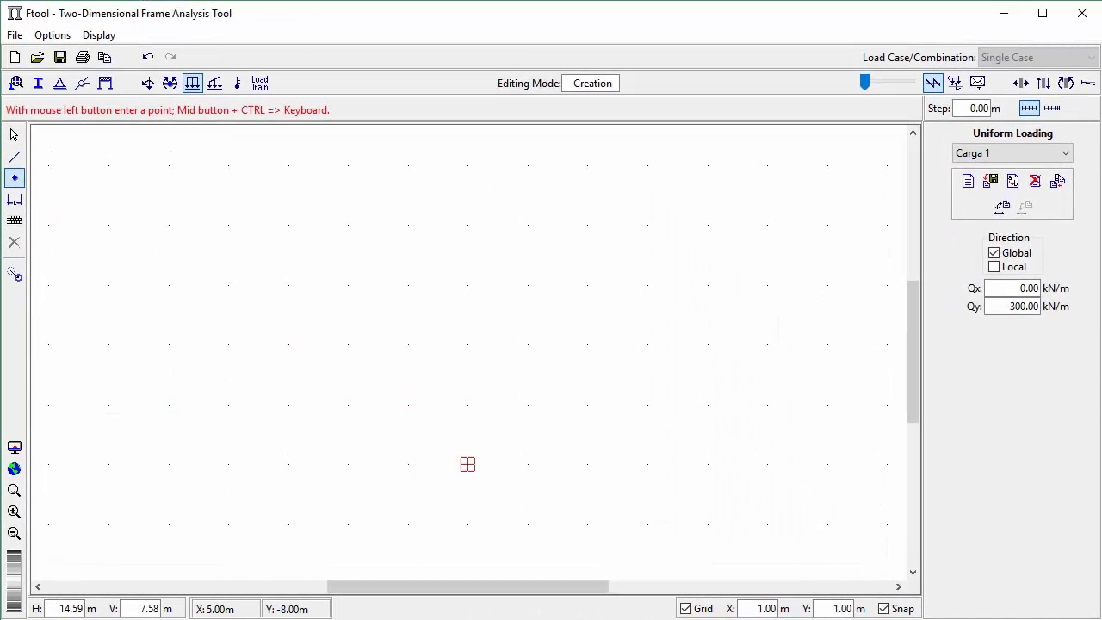
{"action": "key", "text": "Escape"}
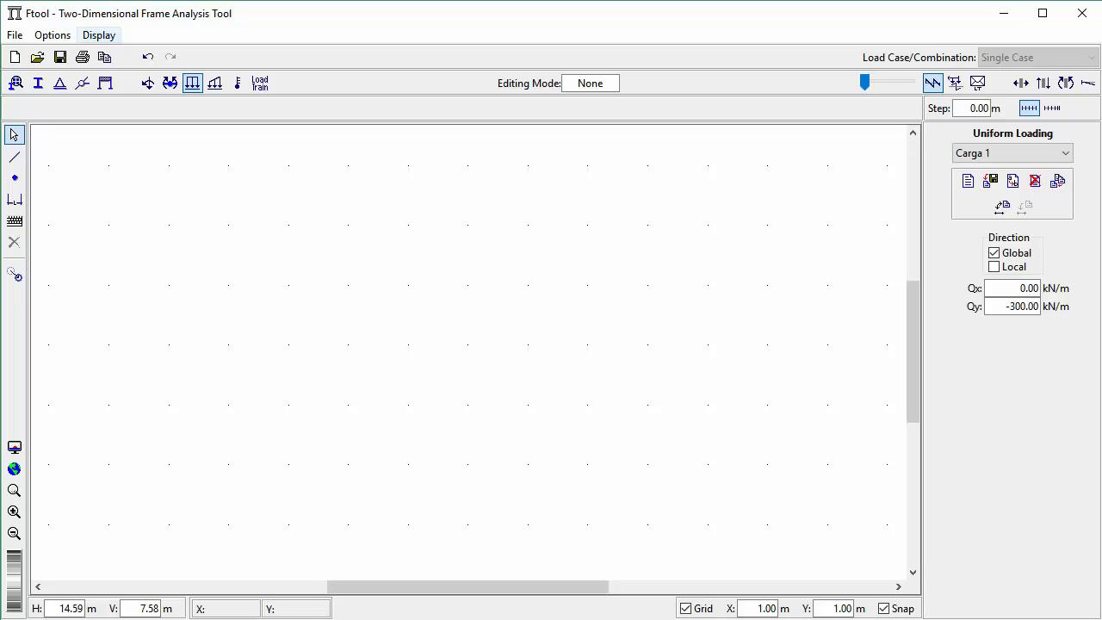
- Change the drawing area's display to Black Background
{"action": "left_click", "coordinate": [98, 34]}
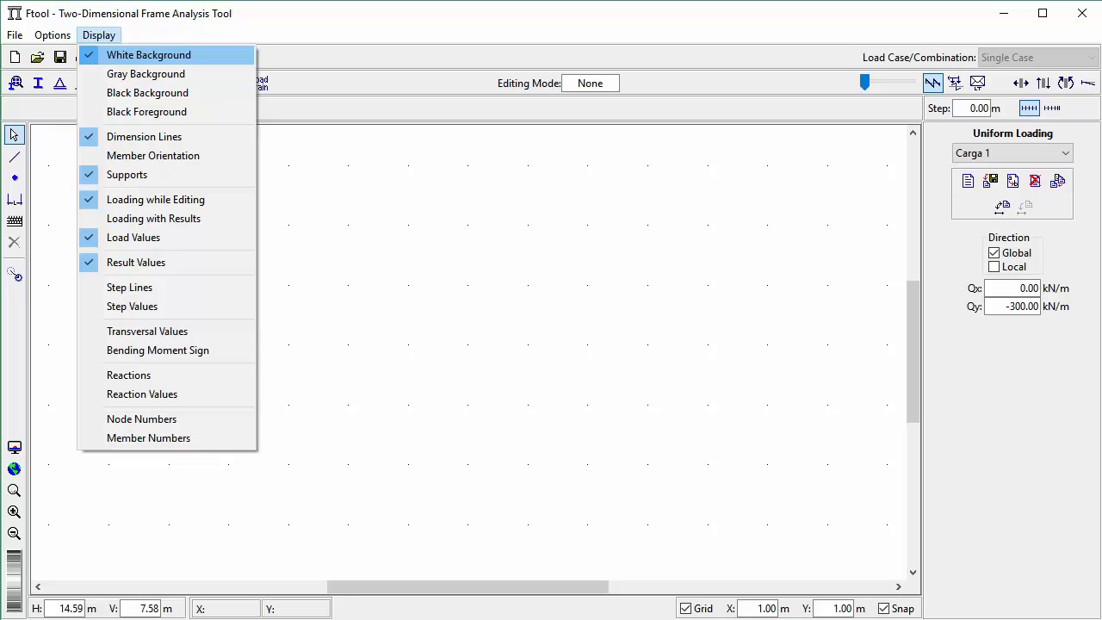
{"action": "key", "text": "Down"}
{"action": "key", "text": "Down"}
{"action": "key", "text": "Up"}
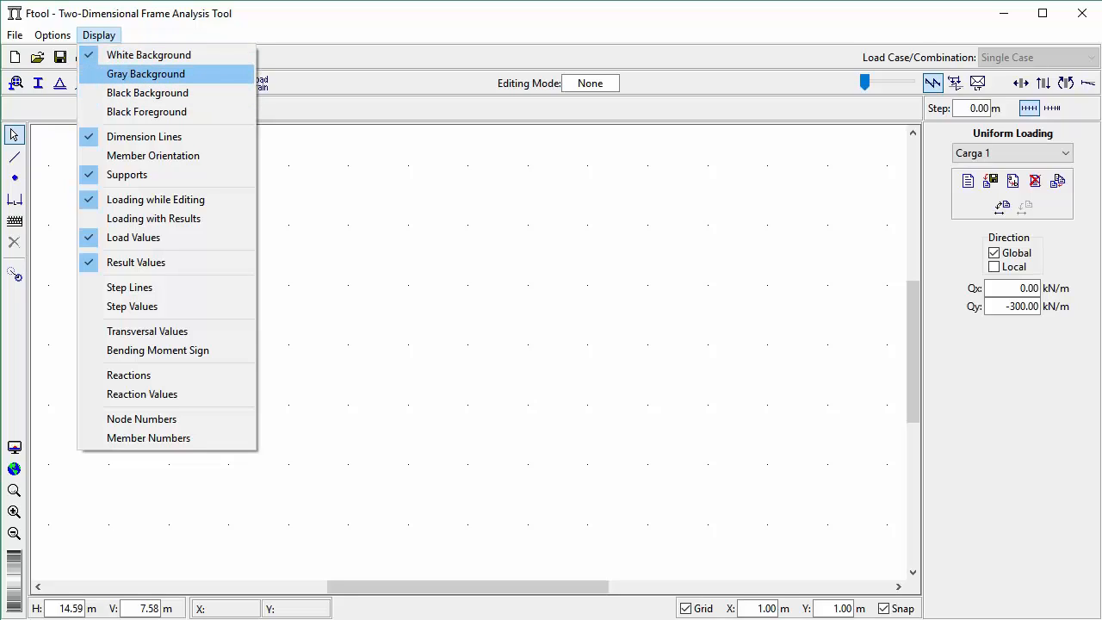
{"action": "key", "text": "Down"}
{"action": "key", "text": "Return"}
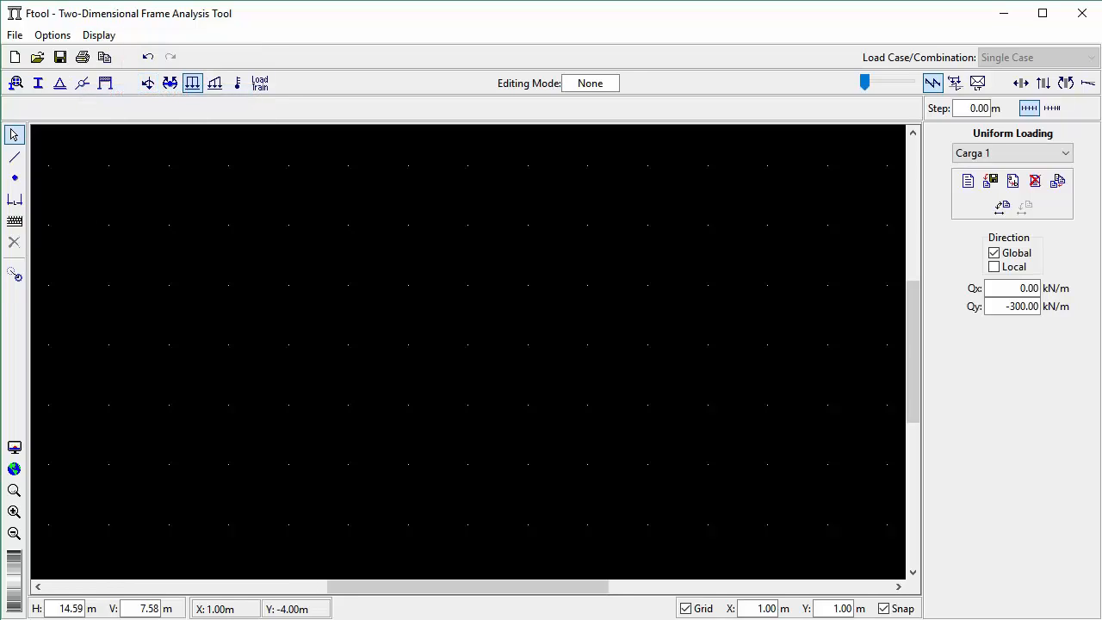
{"action": "scroll", "coordinate": [468, 351], "scroll_direction": "down", "scroll_amount": 1}
{"action": "left_click", "coordinate": [912, 132]}
{"action": "left_click", "coordinate": [913, 132]}
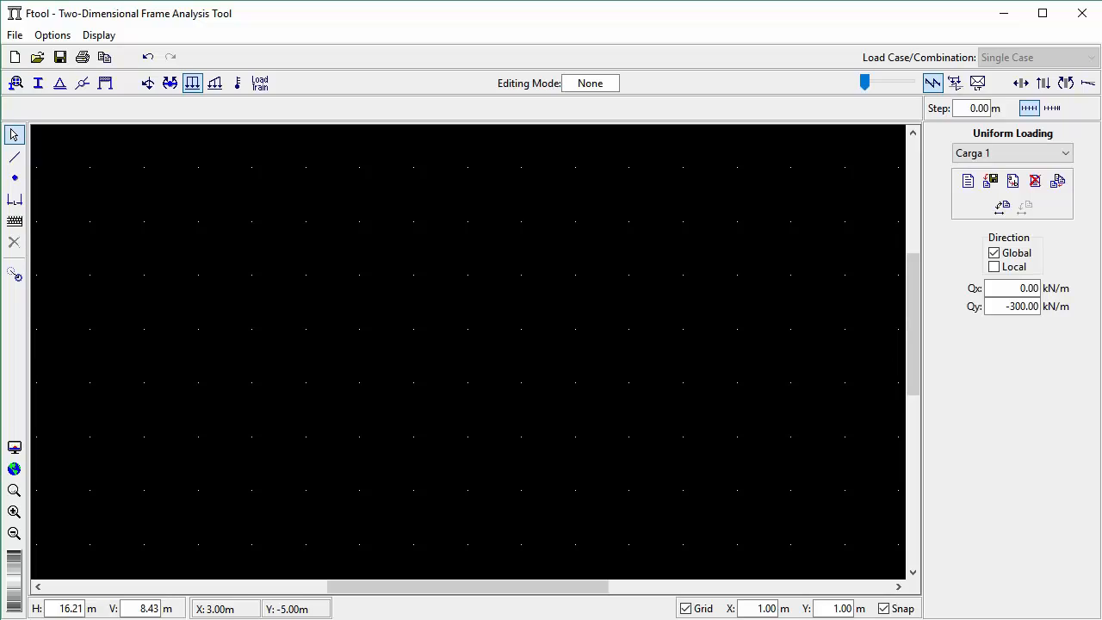
{"action": "left_click", "coordinate": [14, 199]}
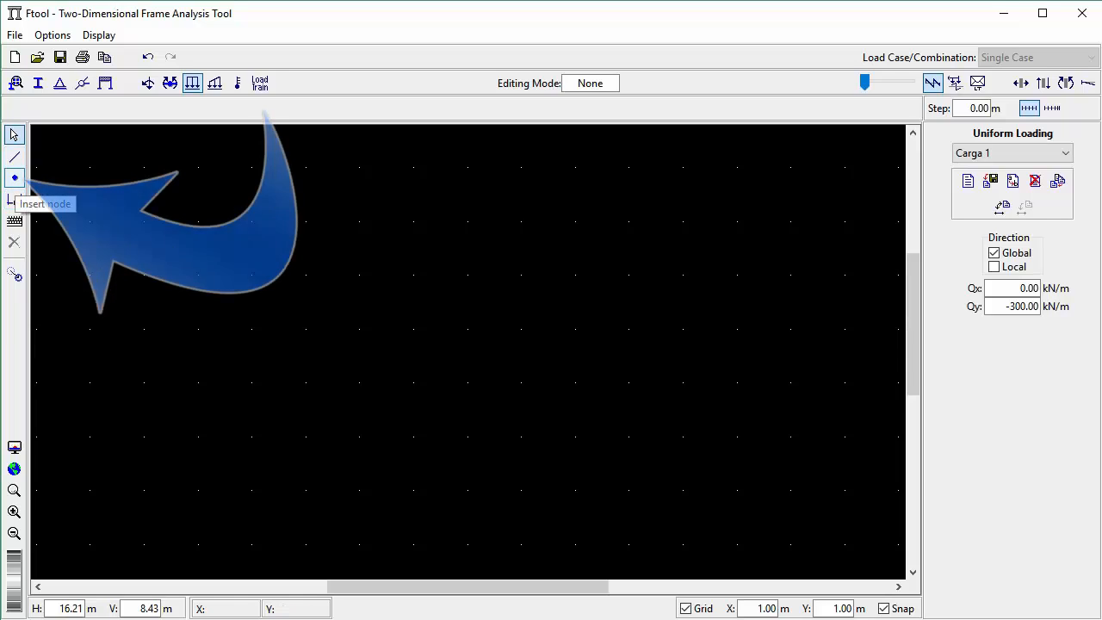
{"action": "left_click", "coordinate": [14, 178]}
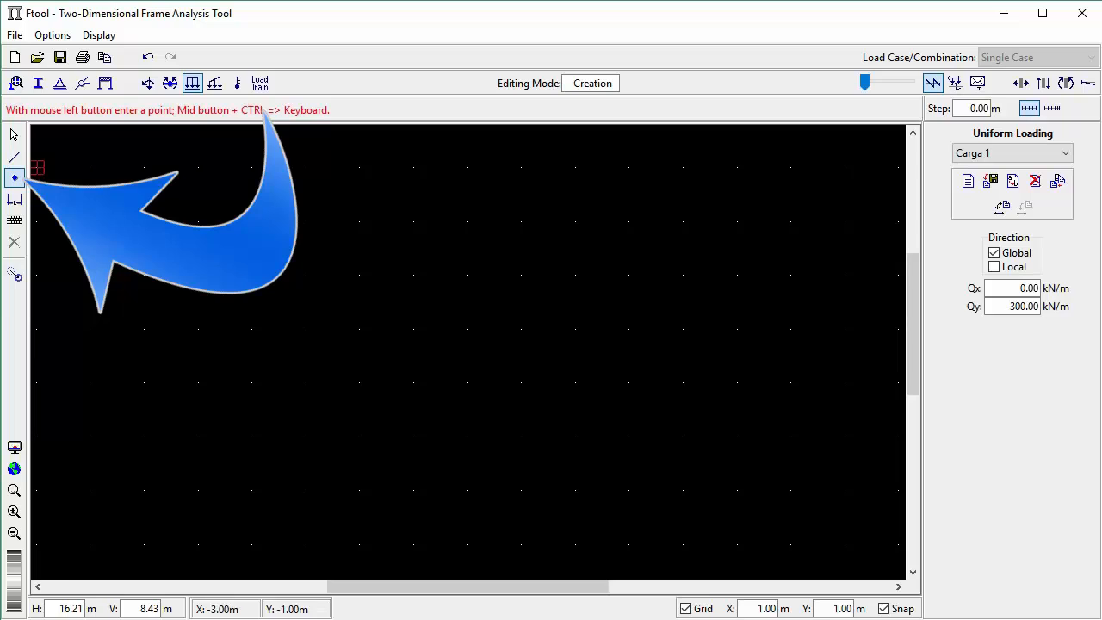
{"action": "left_click", "coordinate": [14, 135]}
- Insert two nodes with grid snapping on, one at X 0, Y 0 and one at X 4 m, Y 0
{"action": "left_click", "coordinate": [15, 177]}
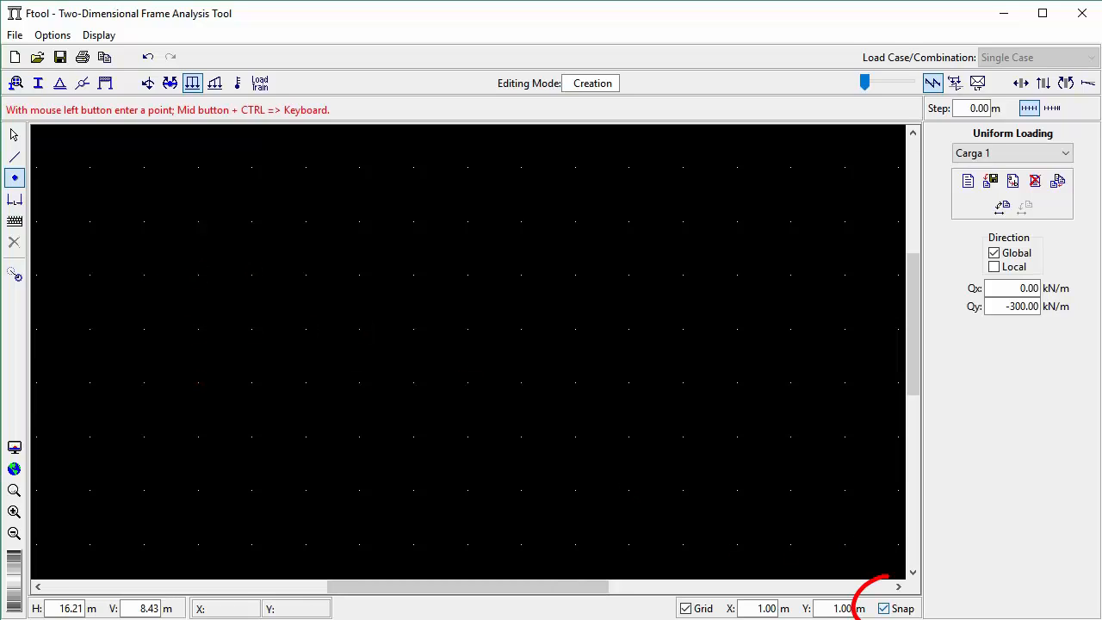
{"action": "left_click", "coordinate": [883, 608]}
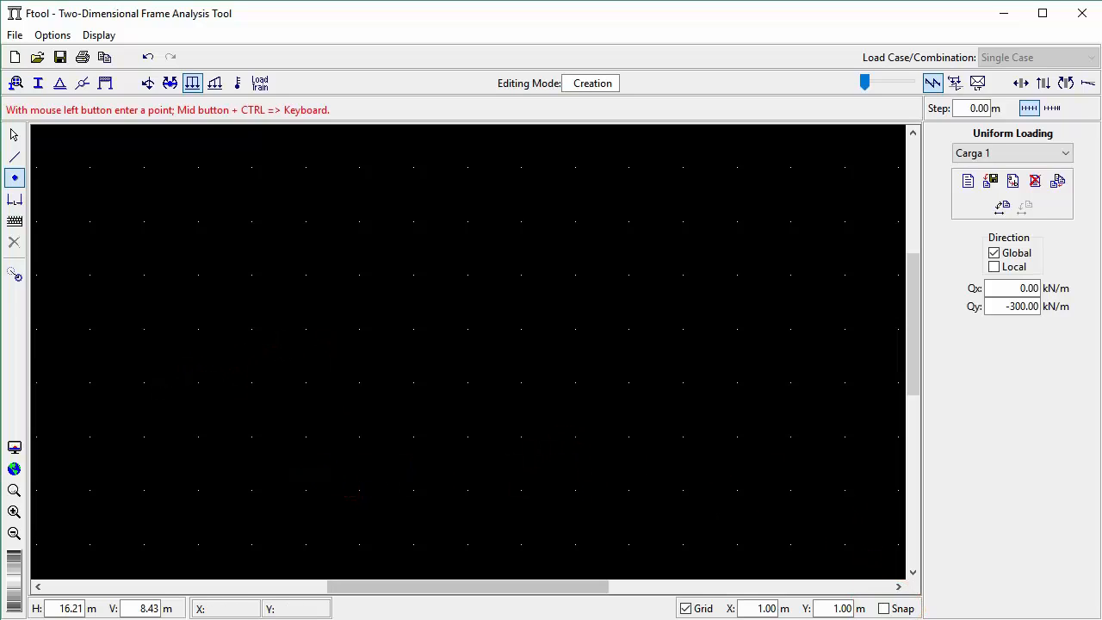
{"action": "left_click", "coordinate": [883, 608]}
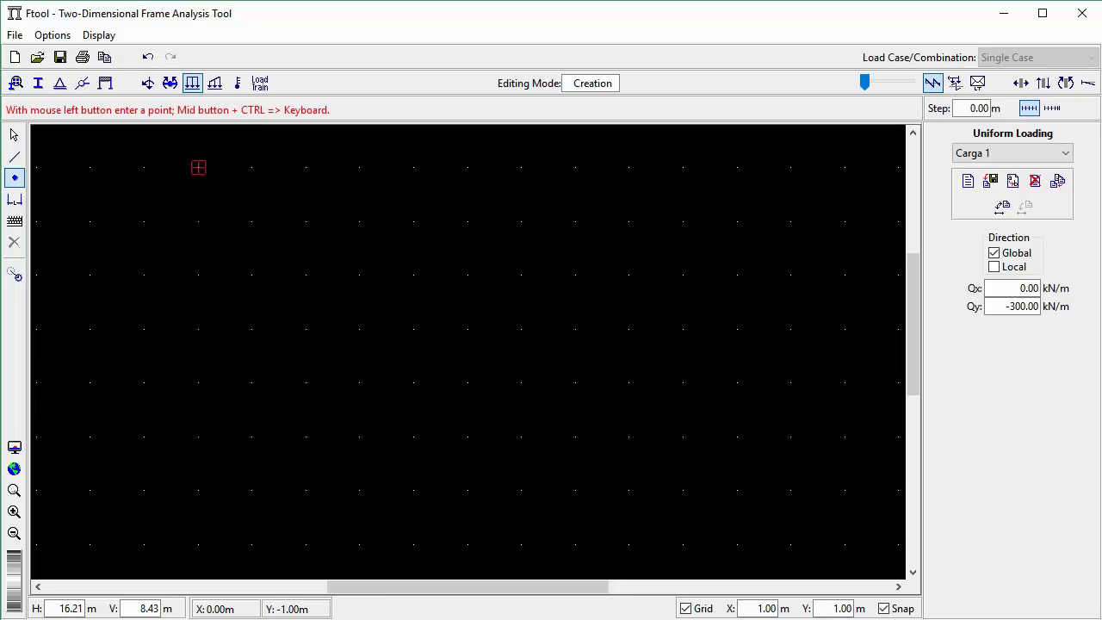
{"action": "scroll", "coordinate": [197, 157], "scroll_direction": "up", "scroll_amount": 4}
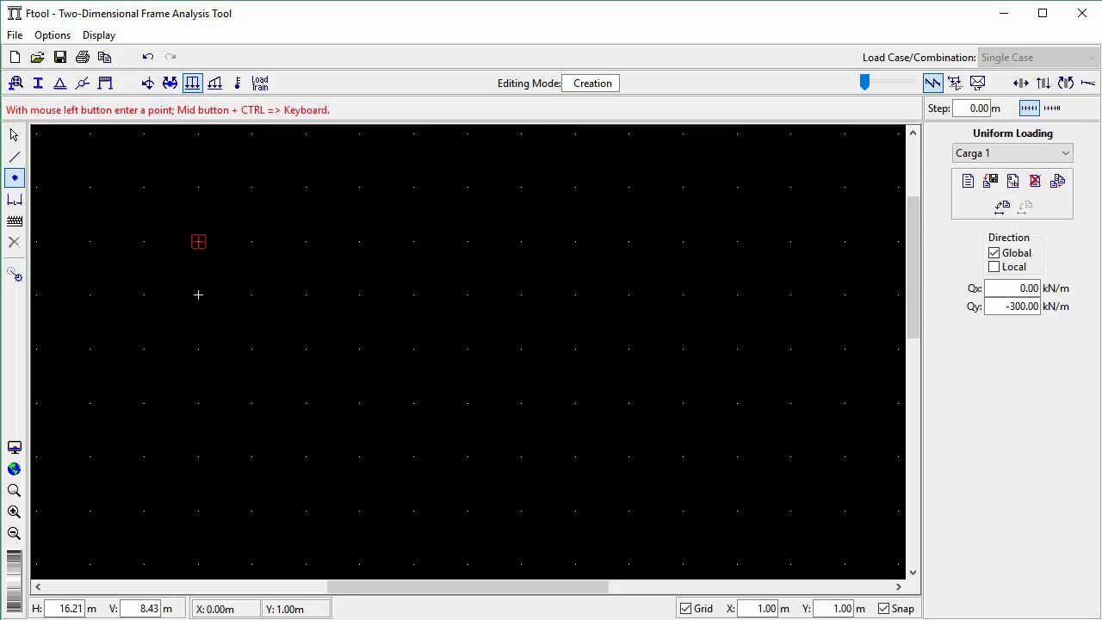
{"action": "left_click", "coordinate": [198, 295]}
{"action": "left_click", "coordinate": [414, 294]}
{"action": "key", "text": "Escape"}
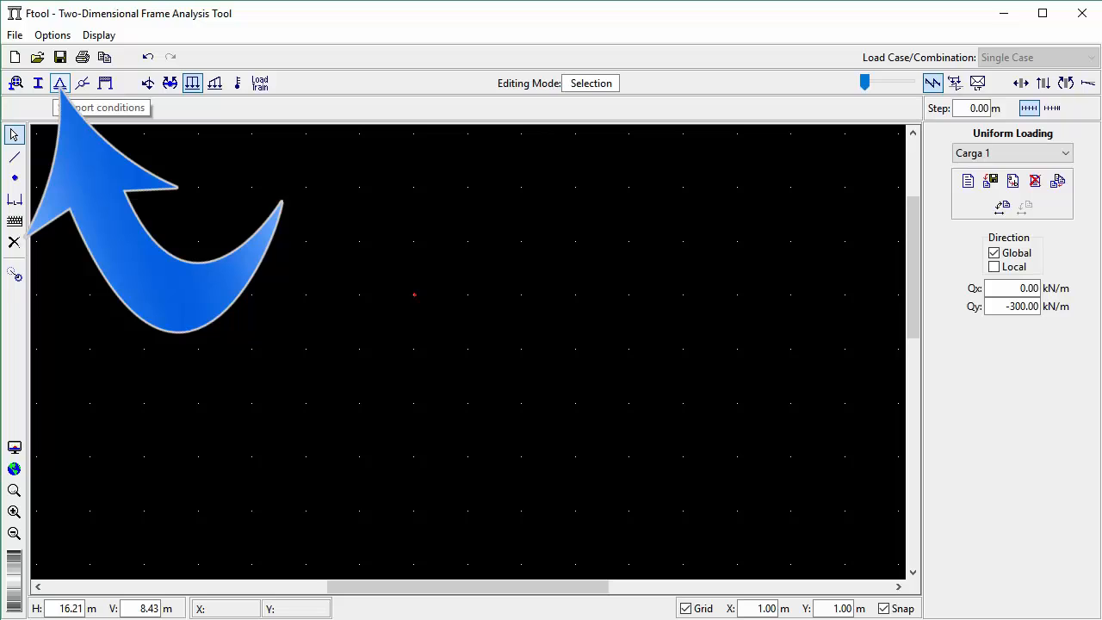
- Apply a pinned support to the node at the origin, with X and Y displacement fixed and Z rotation free
{"action": "left_click", "coordinate": [59, 83]}
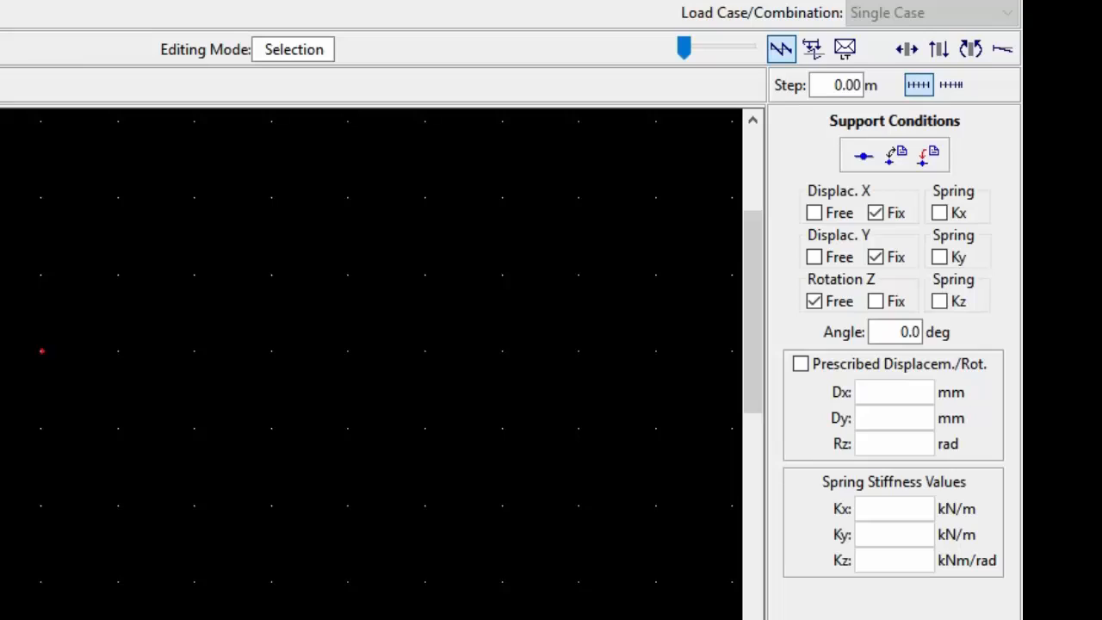
{"action": "key", "text": "Escape"}
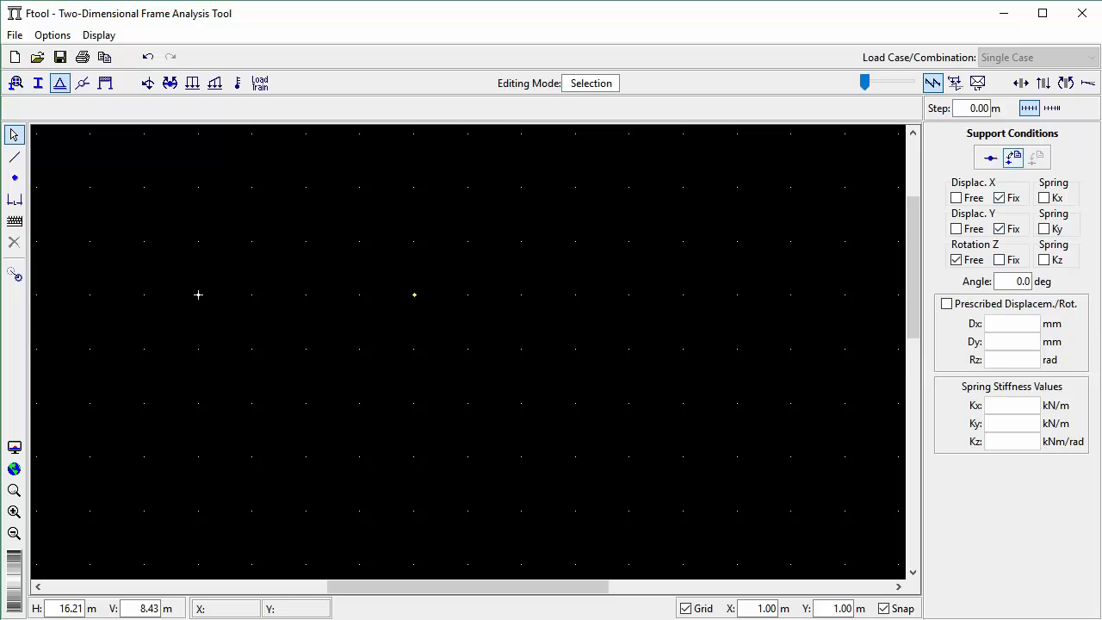
{"action": "left_click_drag", "start_coordinate": [181, 274], "coordinate": [217, 311]}
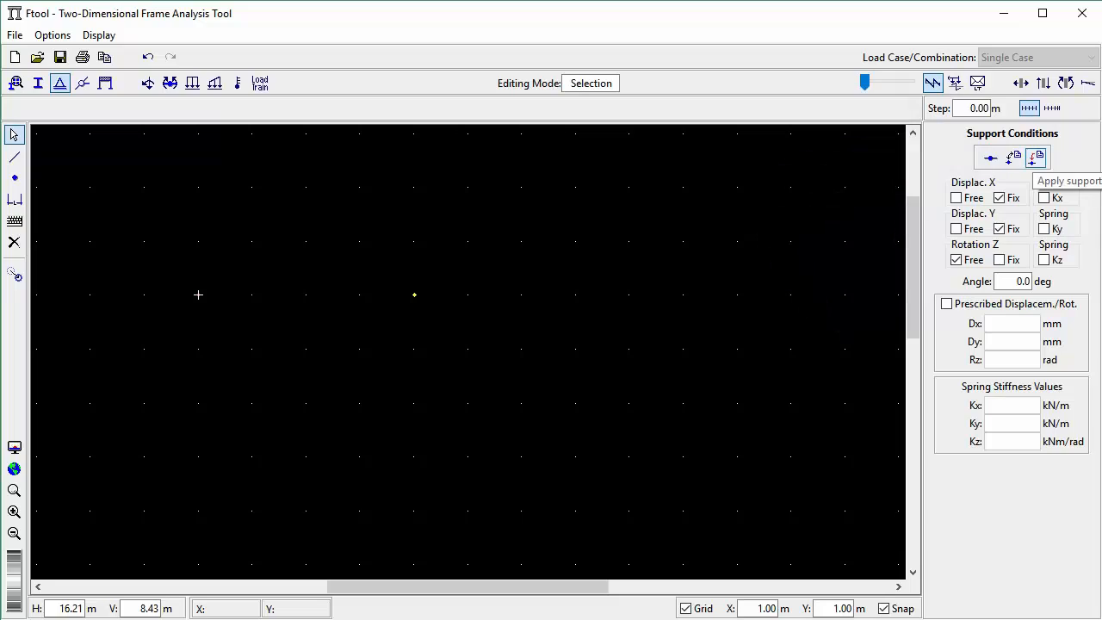
{"action": "left_click", "coordinate": [1036, 157]}
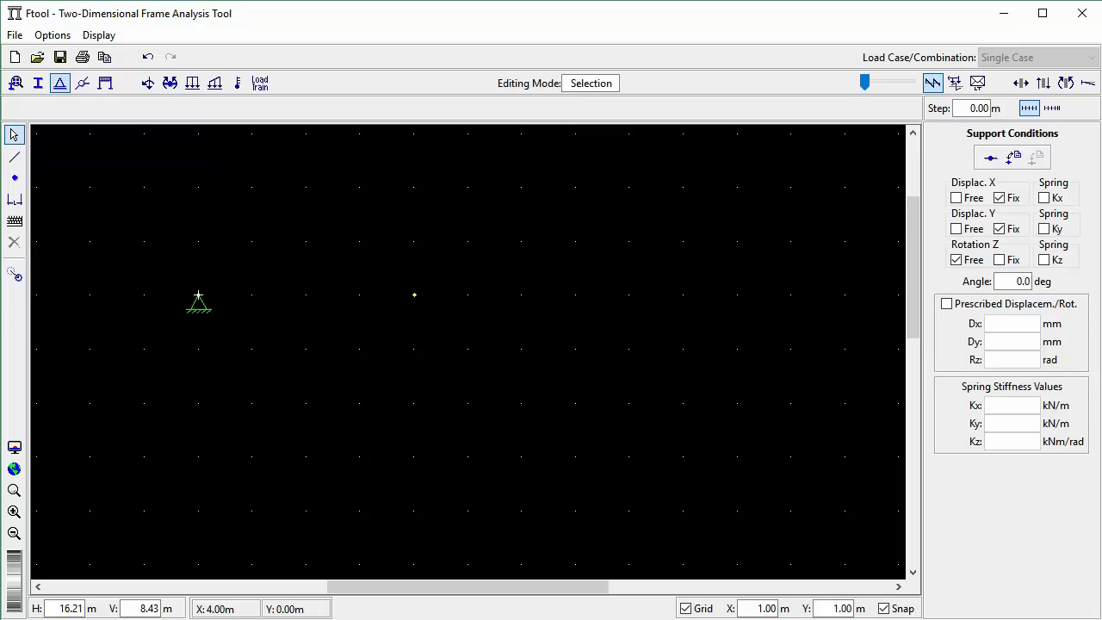
- Apply a roller support to the node at X 4 m, with X displacement free and Y displacement fixed
{"action": "left_click", "coordinate": [414, 295]}
{"action": "left_click", "coordinate": [955, 197]}
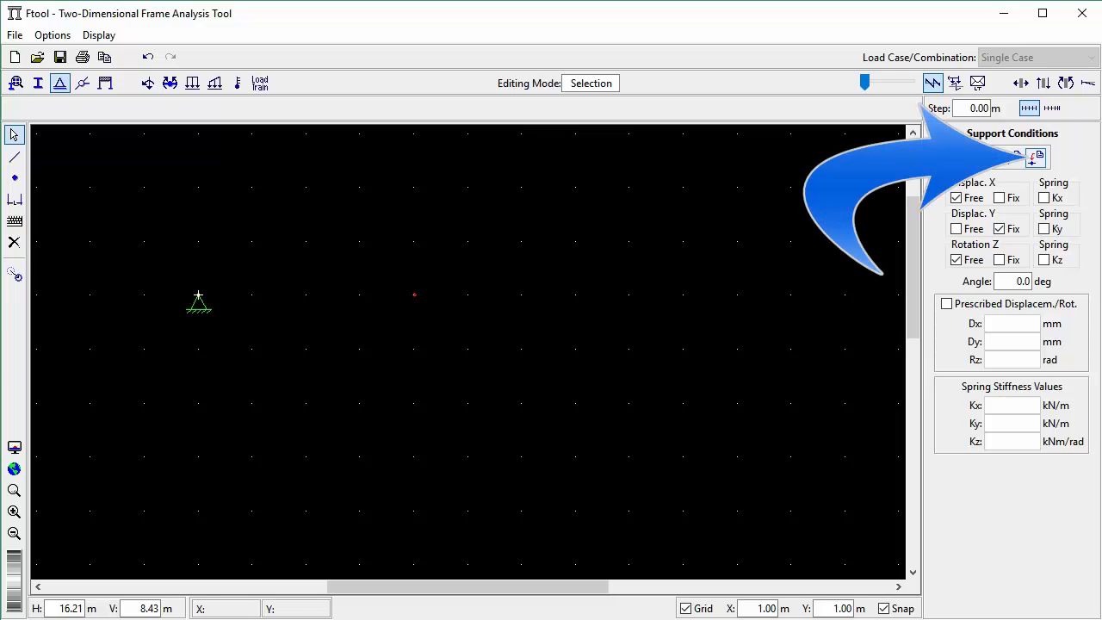
{"action": "left_click", "coordinate": [1036, 157]}
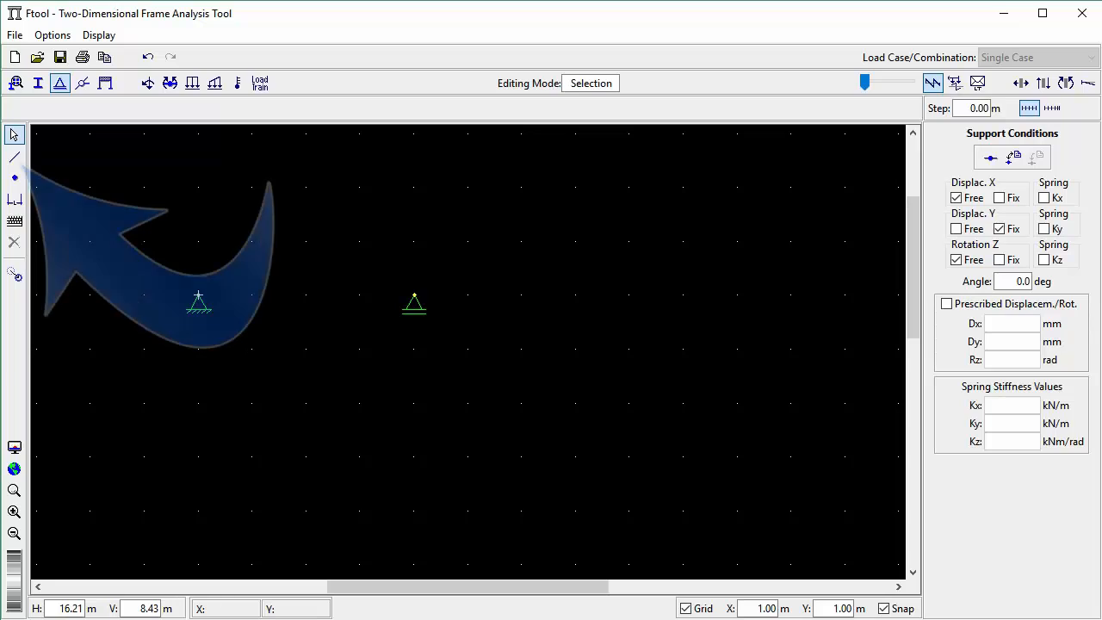
- Add a member by coordinate entry from node X 0.00, Y 0.00 to node X 4.00 m, Y 0.00
{"action": "left_click", "coordinate": [14, 157]}
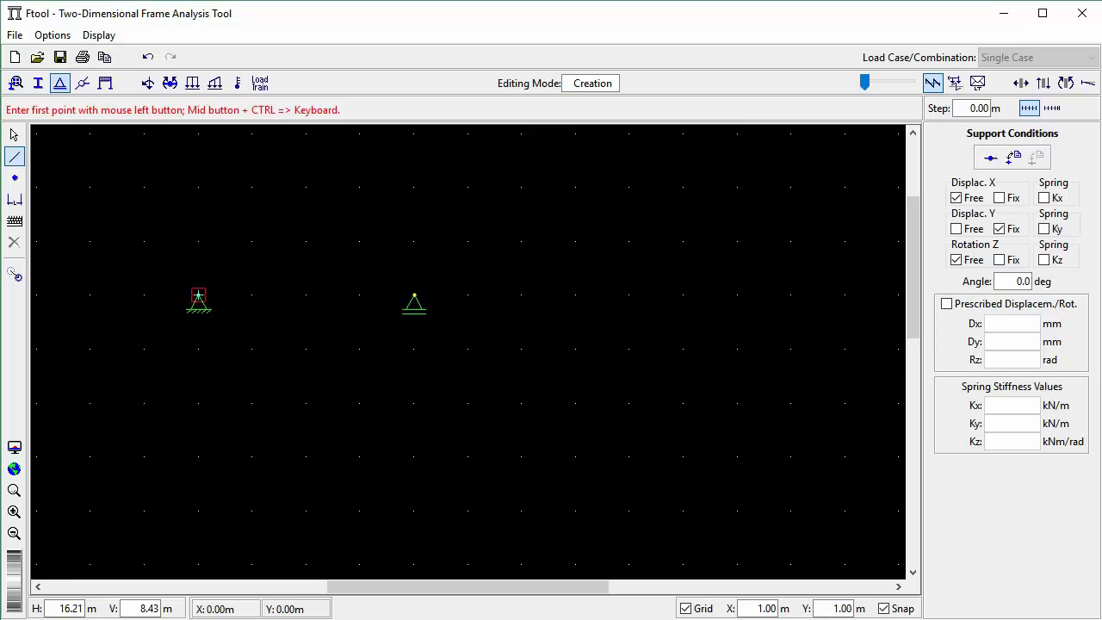
{"action": "left_click", "coordinate": [17, 226]}
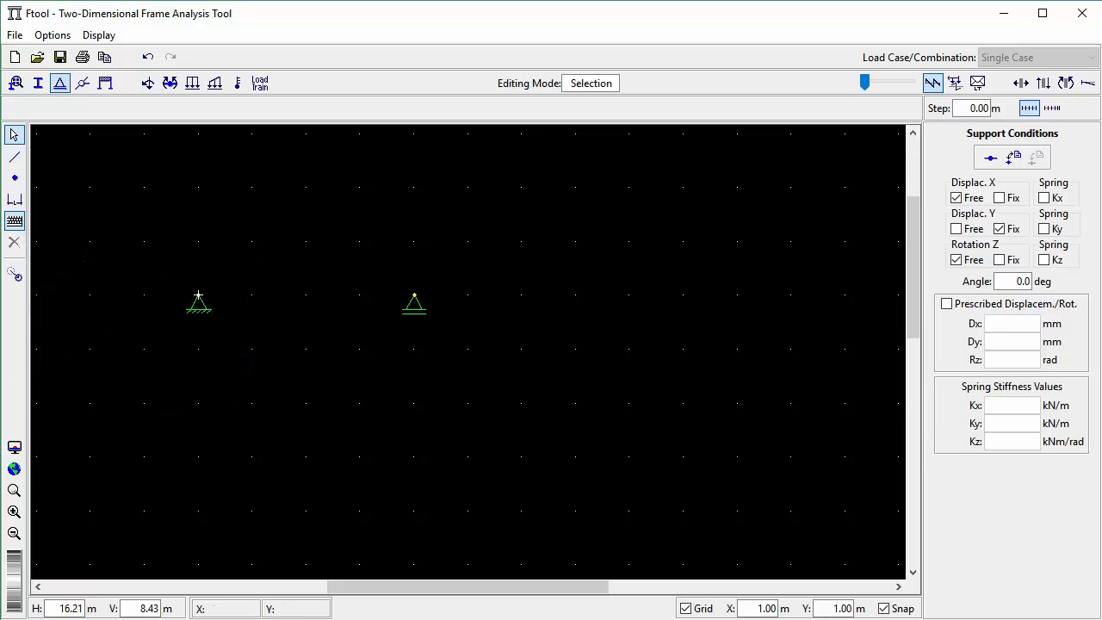
{"action": "left_click", "coordinate": [15, 157]}
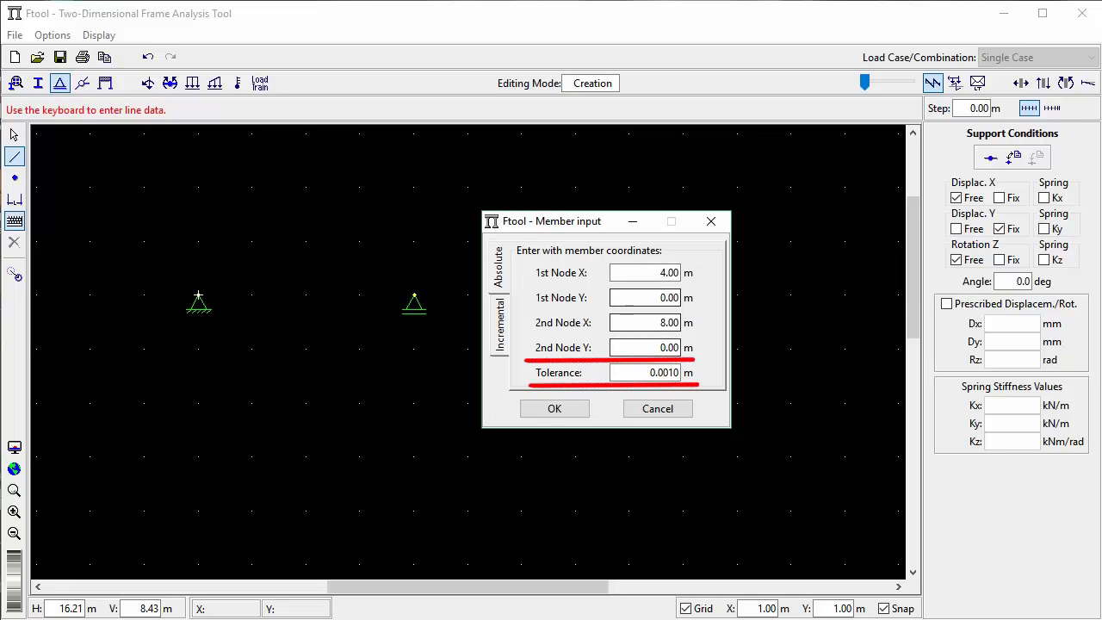
{"action": "left_click", "coordinate": [644, 272]}
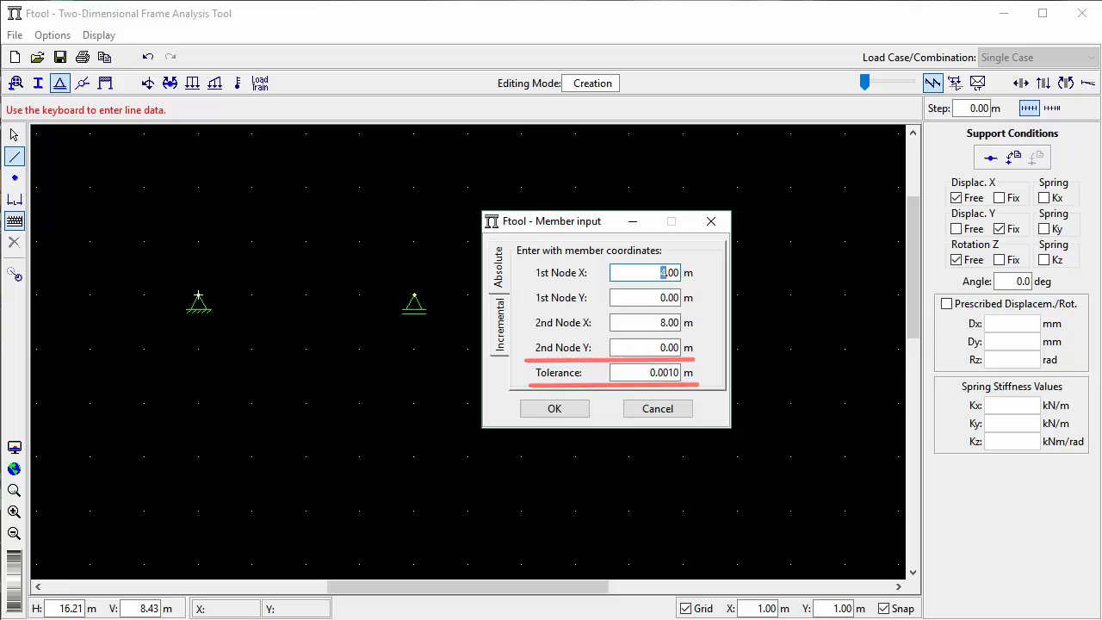
{"action": "key", "text": "Delete"}
{"action": "type", "text": "0"}
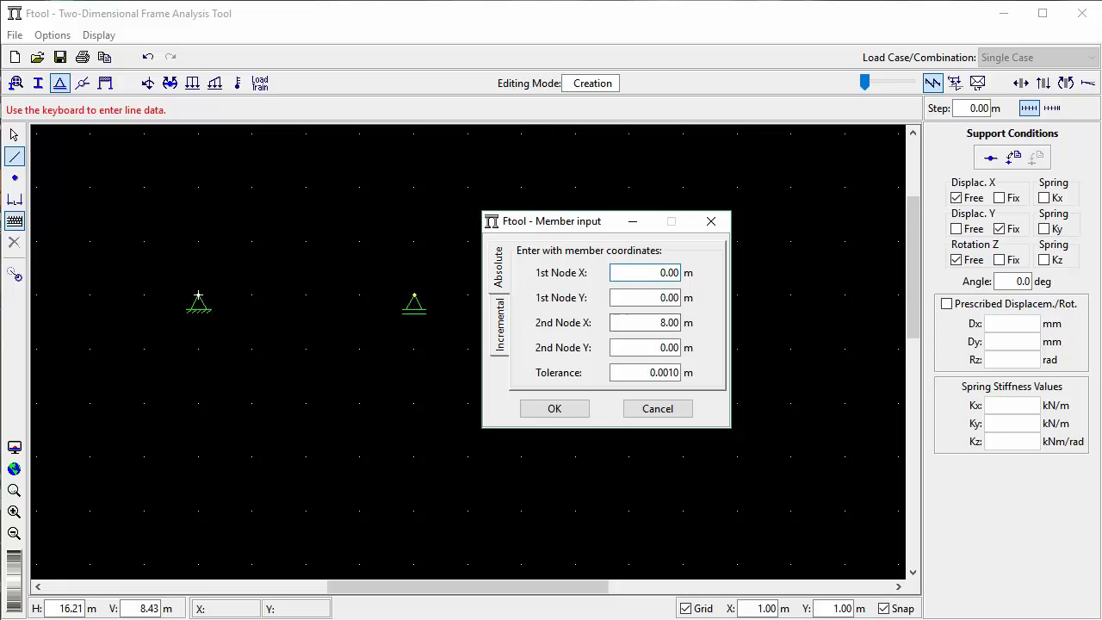
{"action": "left_click_drag", "start_coordinate": [667, 323], "coordinate": [660, 322]}
{"action": "key", "text": "BackSpace"}
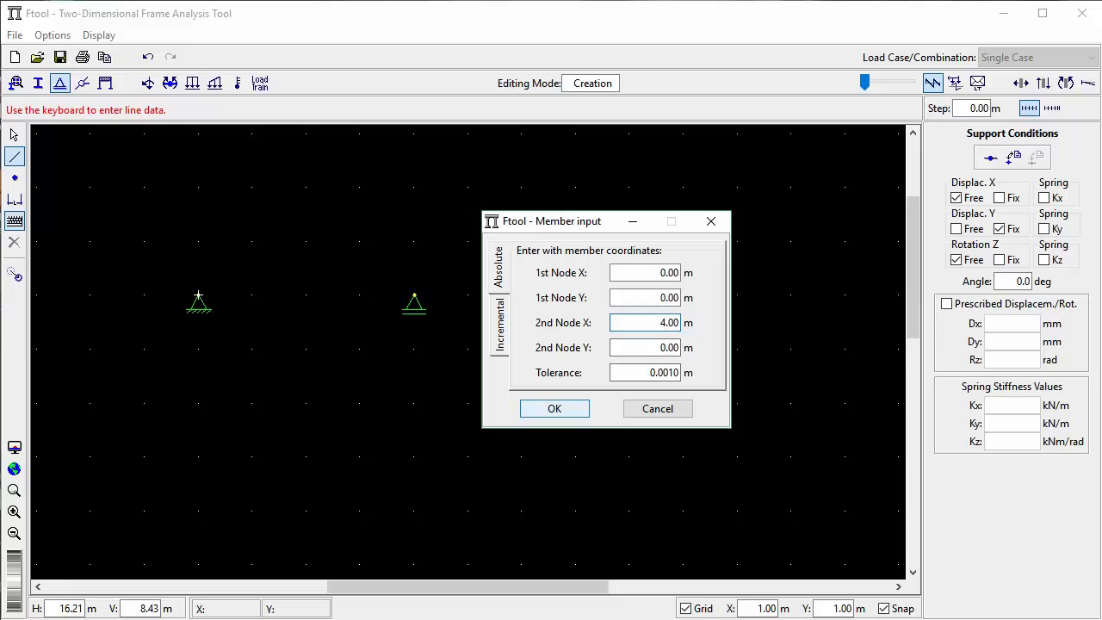
{"action": "key", "text": "Return"}
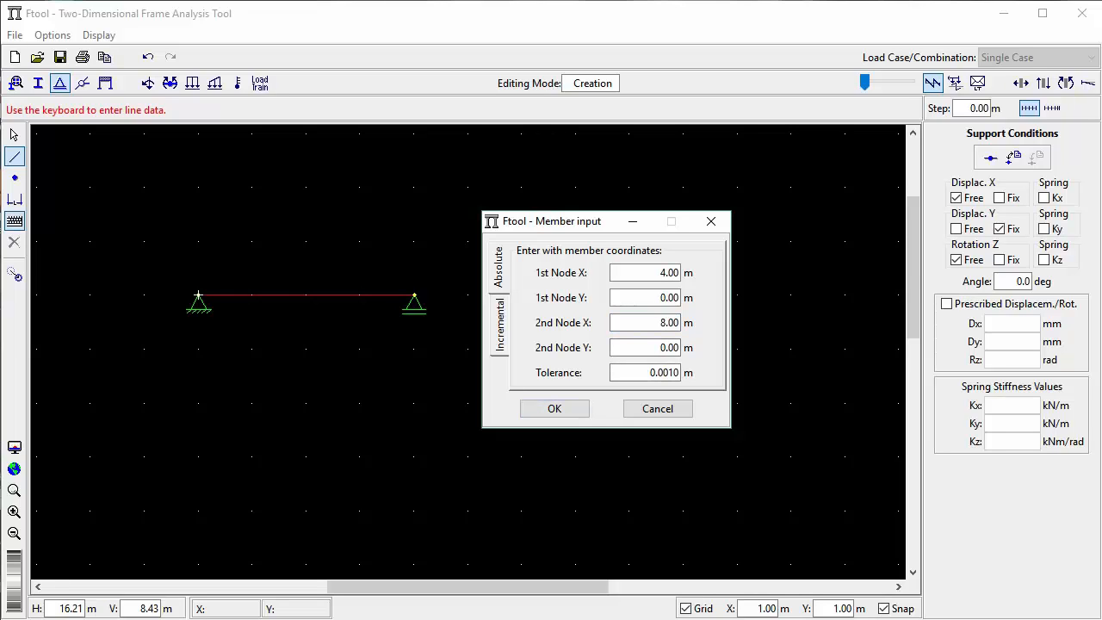
- Add a second member by coordinates from X 4.00 m to X 8.00 m at Y 0.00, and close the member input
{"action": "left_click_drag", "start_coordinate": [601, 222], "coordinate": [703, 341]}
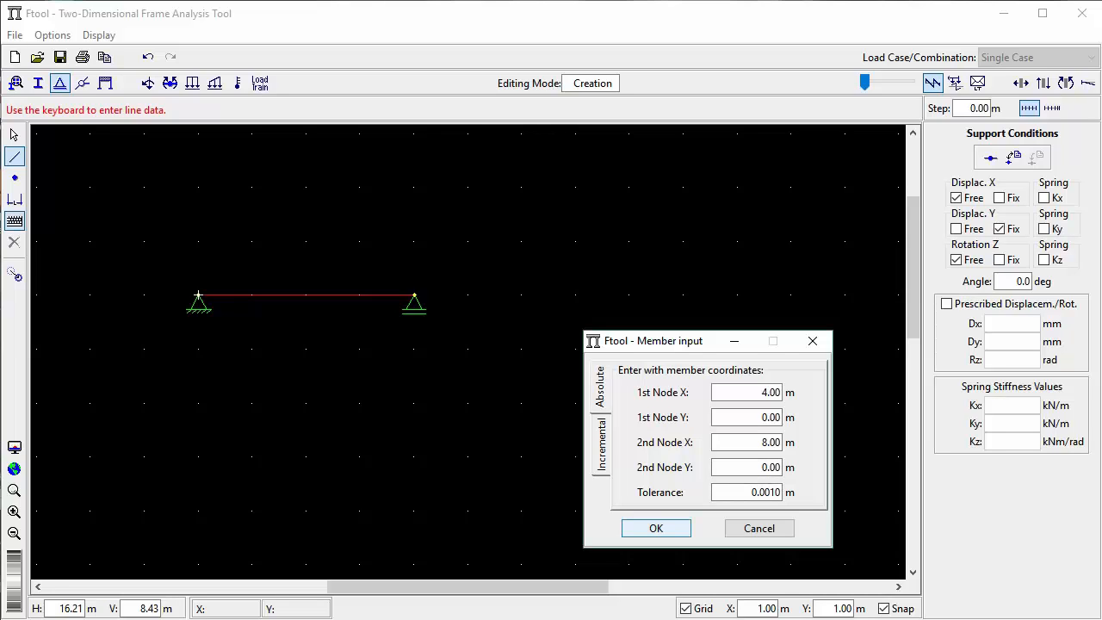
{"action": "left_click", "coordinate": [656, 527]}
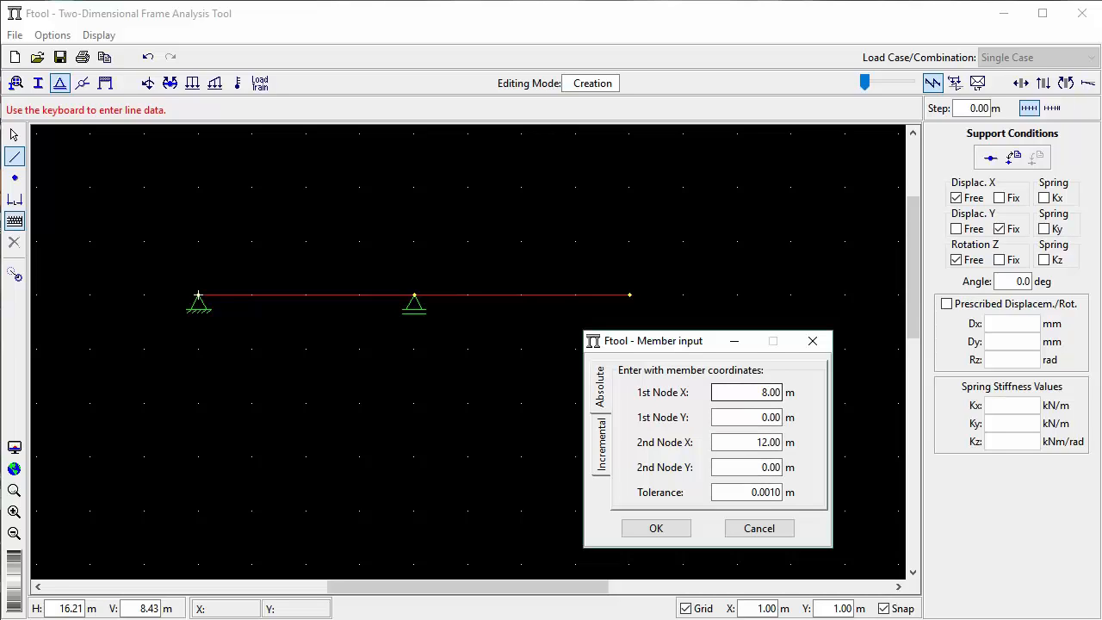
{"action": "double_click", "coordinate": [765, 393]}
{"action": "left_click", "coordinate": [757, 441]}
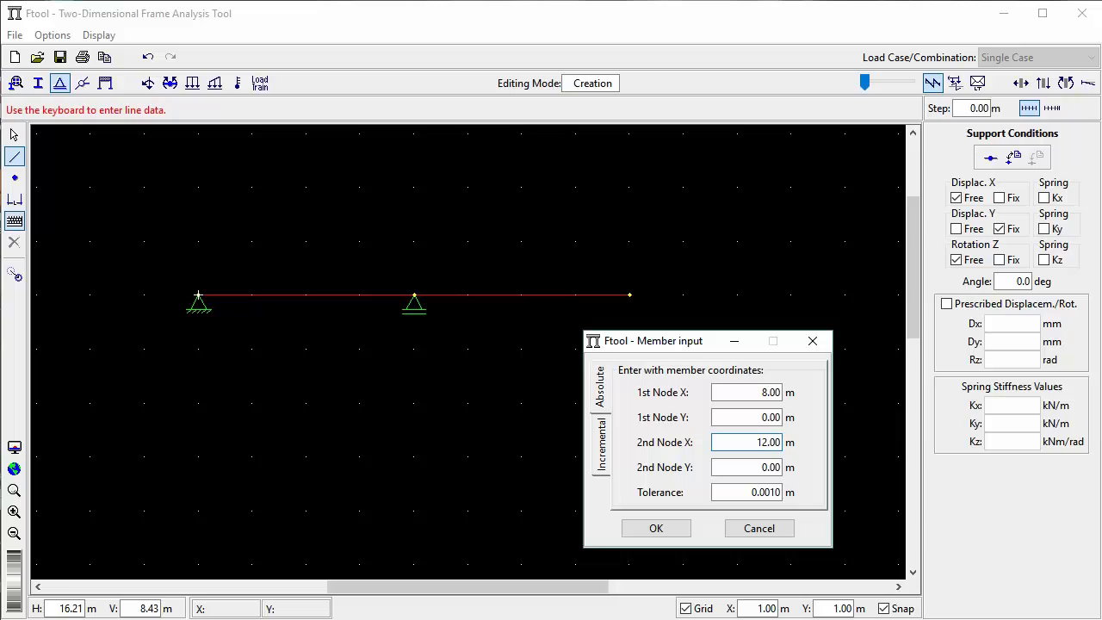
{"action": "left_click", "coordinate": [812, 341]}
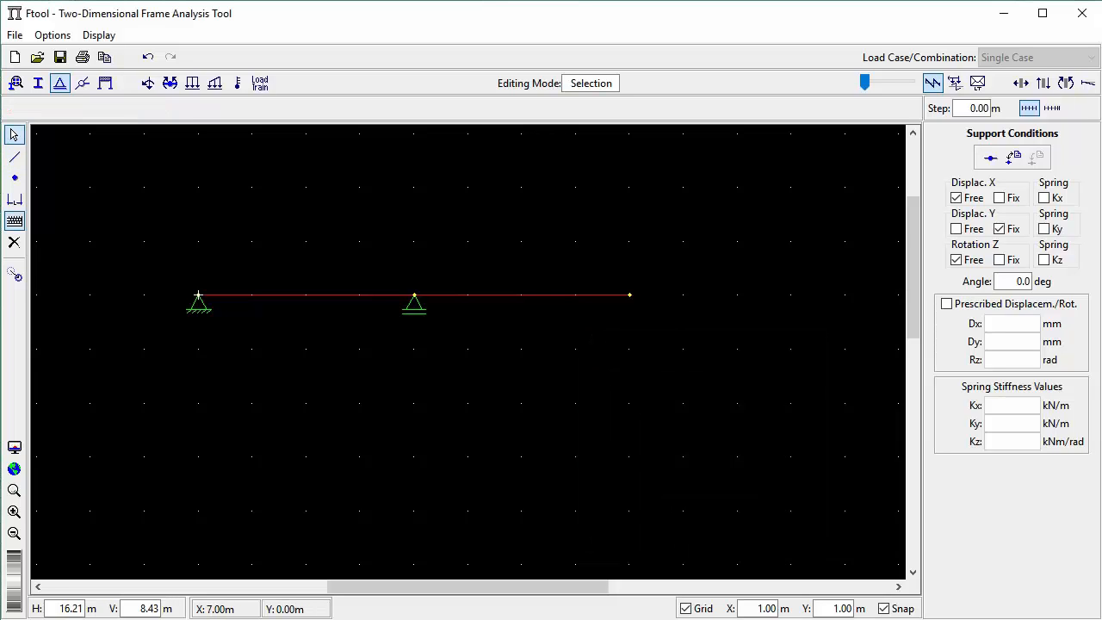
- Delete the member extending beyond the roller support, from X 4 m to X 8 m
{"action": "left_click", "coordinate": [576, 295]}
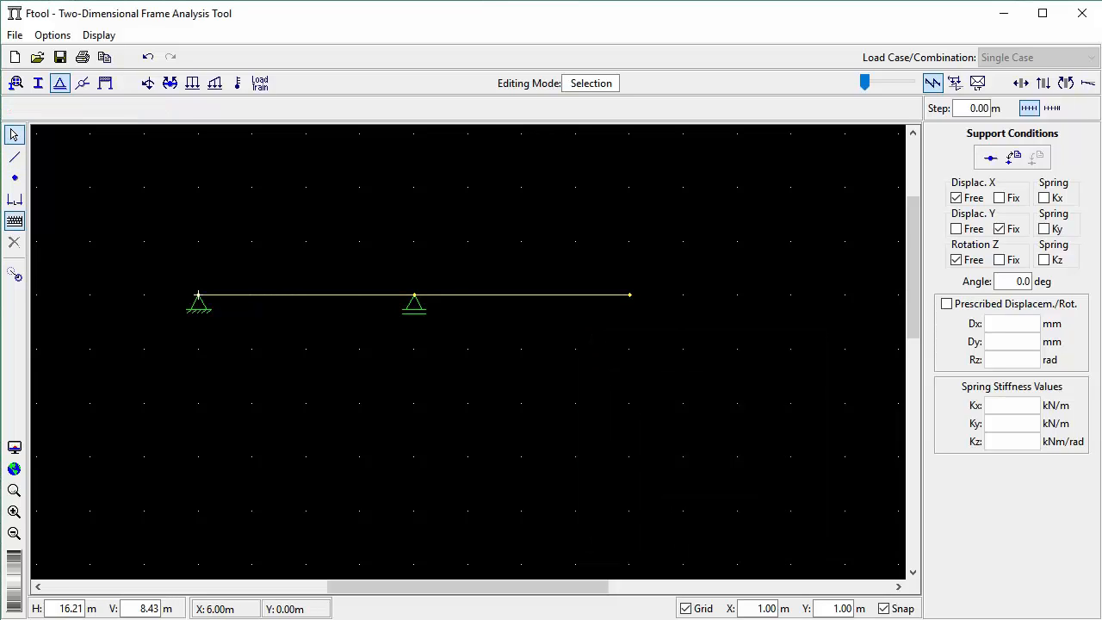
{"action": "key", "text": "Delete"}
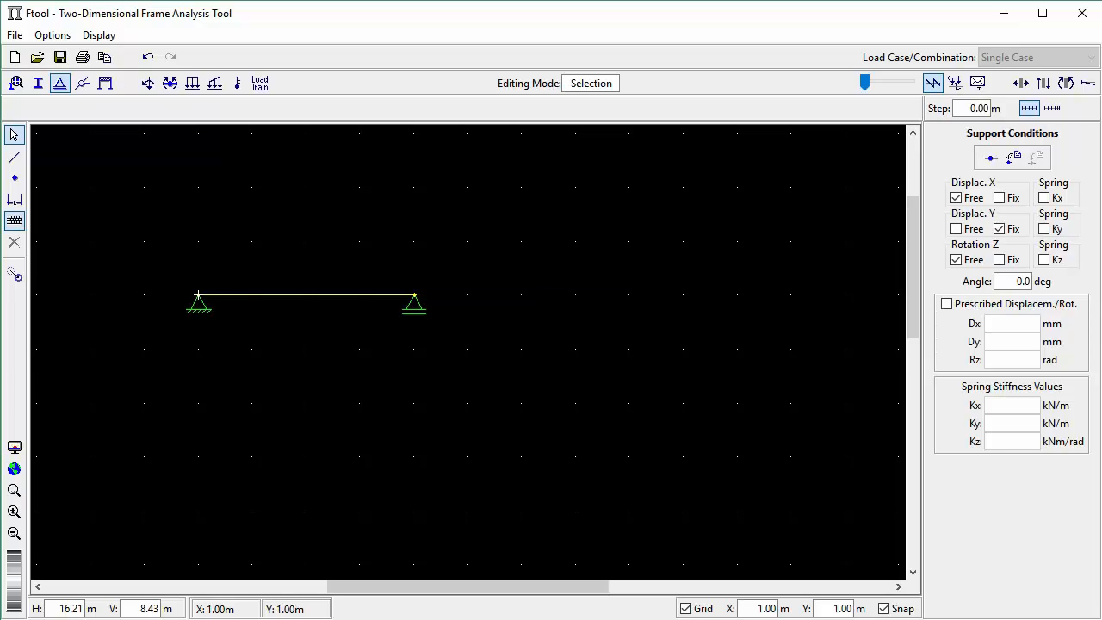
{"action": "scroll", "coordinate": [196, 294], "scroll_direction": "up", "scroll_amount": 1}
{"action": "scroll", "coordinate": [172, 290], "scroll_direction": "up", "scroll_amount": 1}
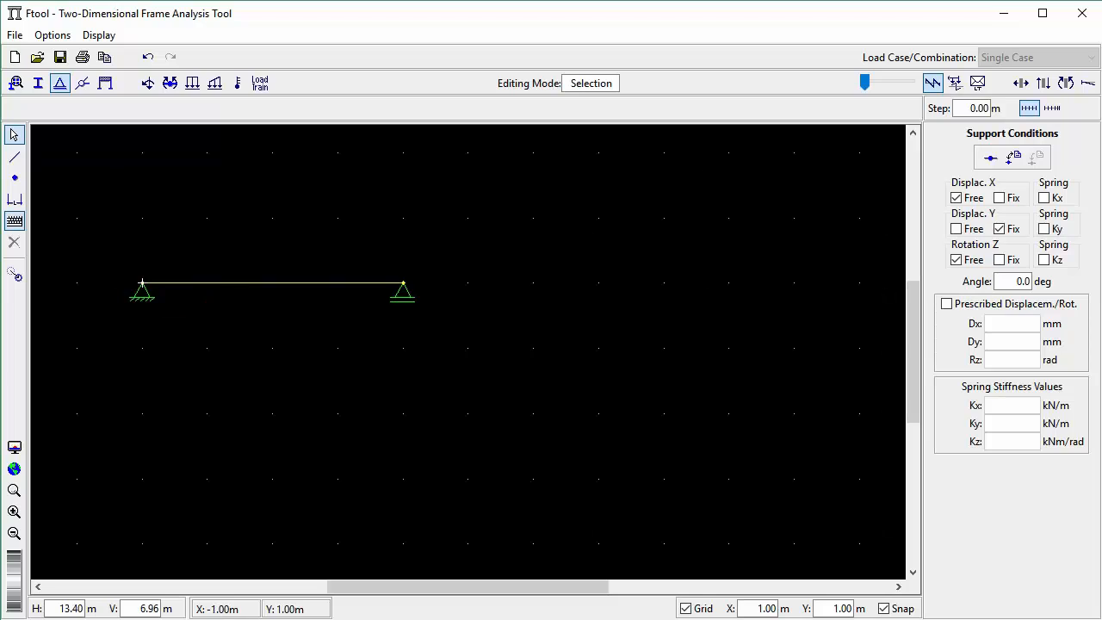
{"action": "left_click_drag", "start_coordinate": [467, 586], "coordinate": [427, 586]}
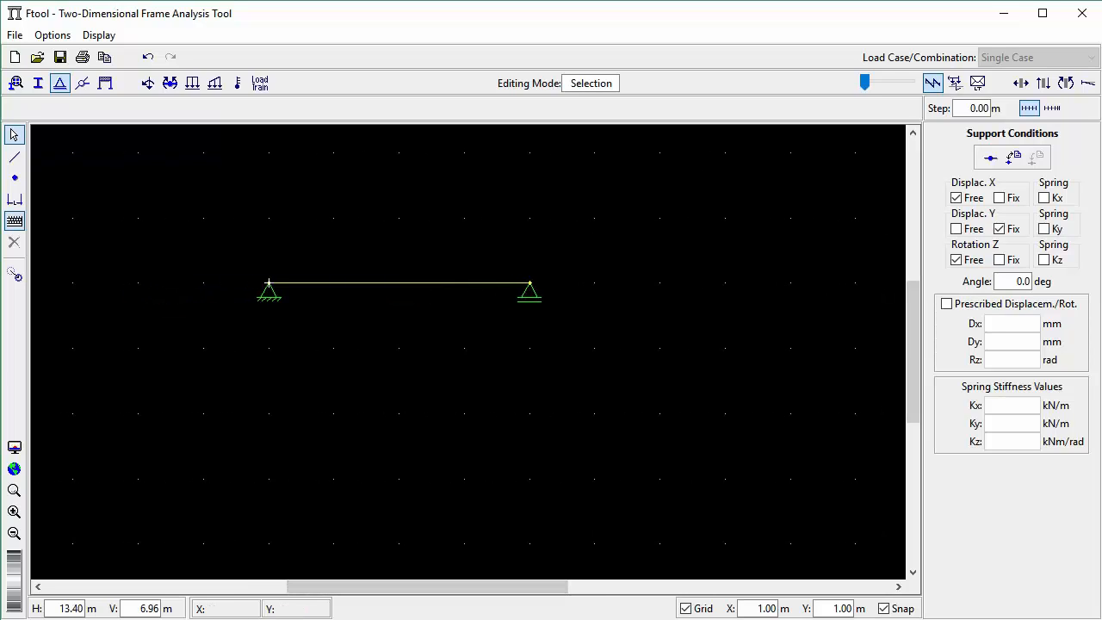
- Create a new material labelled "Material 1" with the material type Concrete Isotropic
{"action": "left_click", "coordinate": [912, 133]}
{"action": "left_click", "coordinate": [912, 133]}
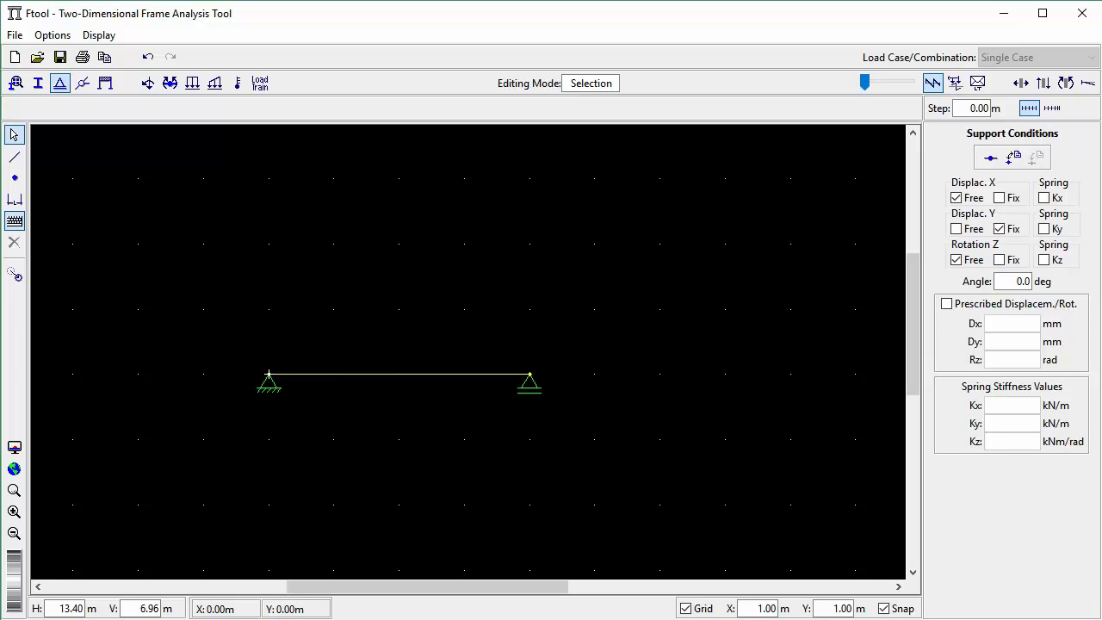
{"action": "left_click", "coordinate": [269, 374]}
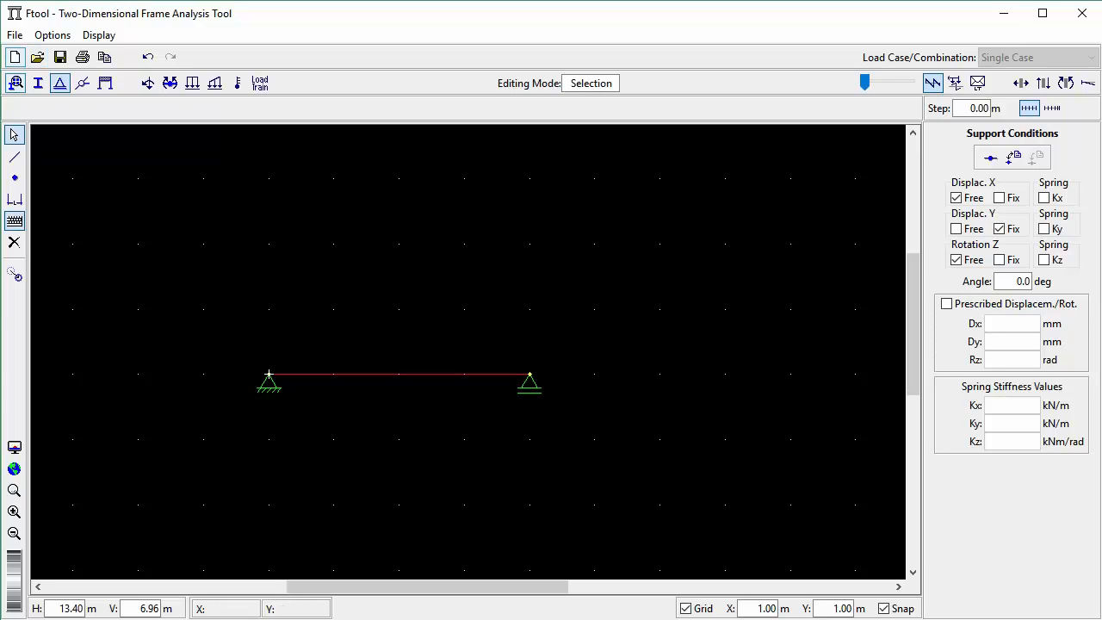
{"action": "left_click", "coordinate": [15, 83]}
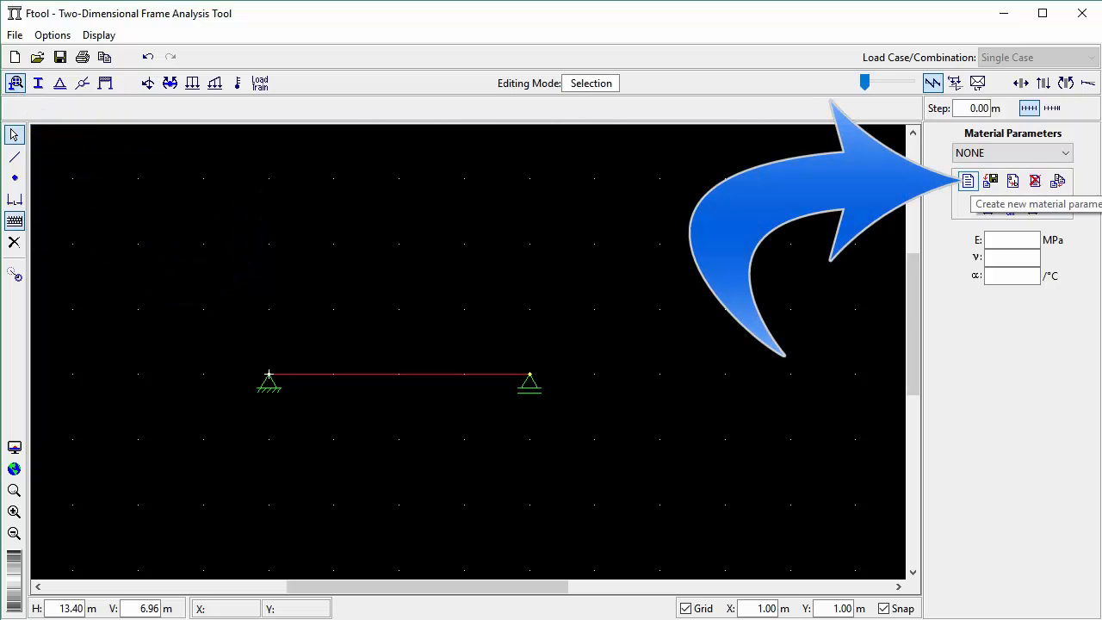
{"action": "left_click", "coordinate": [967, 180]}
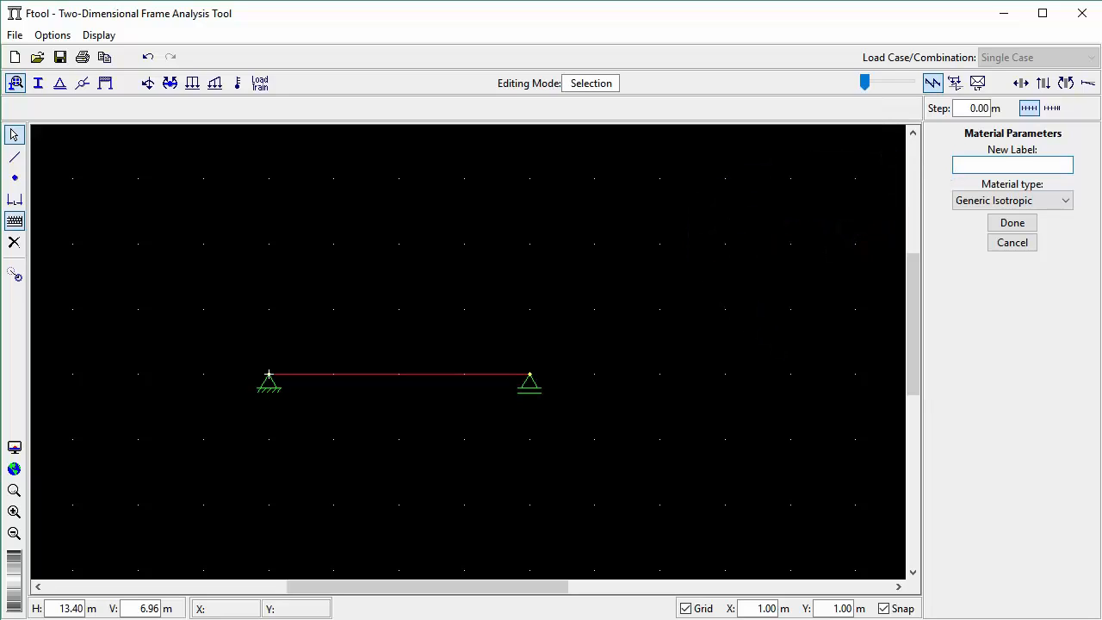
{"action": "type", "text": "Material 1"}
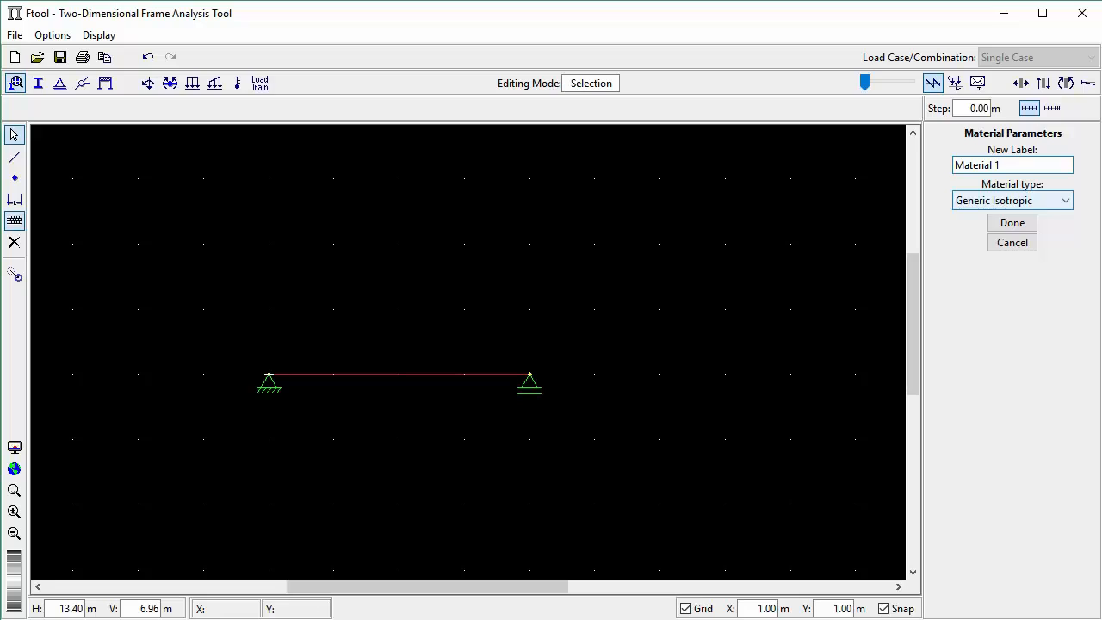
{"action": "left_click", "coordinate": [1040, 200]}
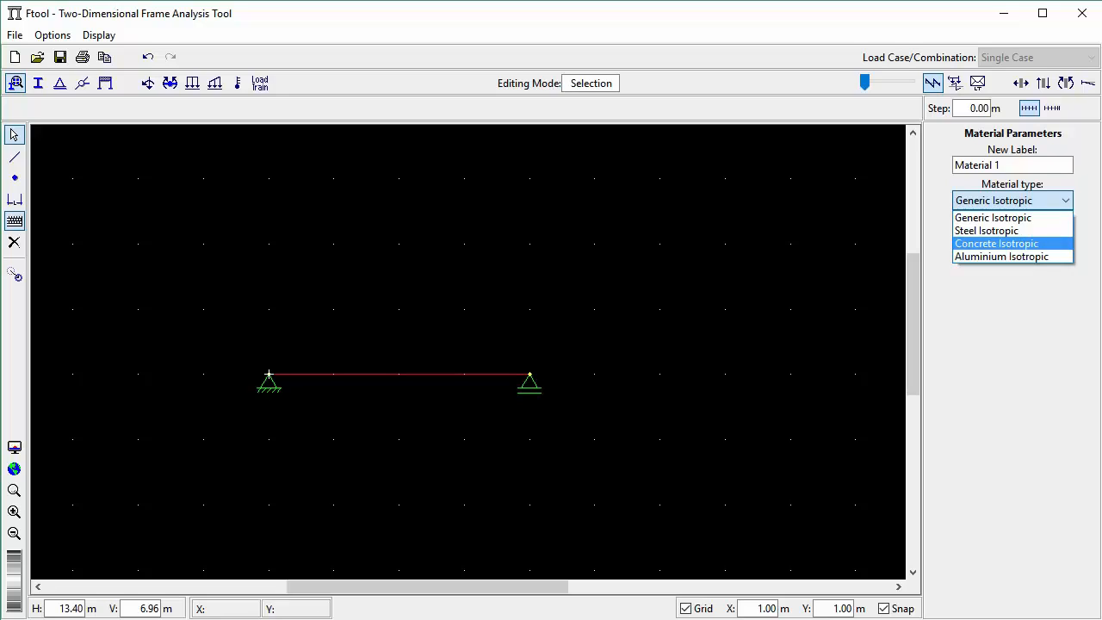
{"action": "key", "text": "Return"}
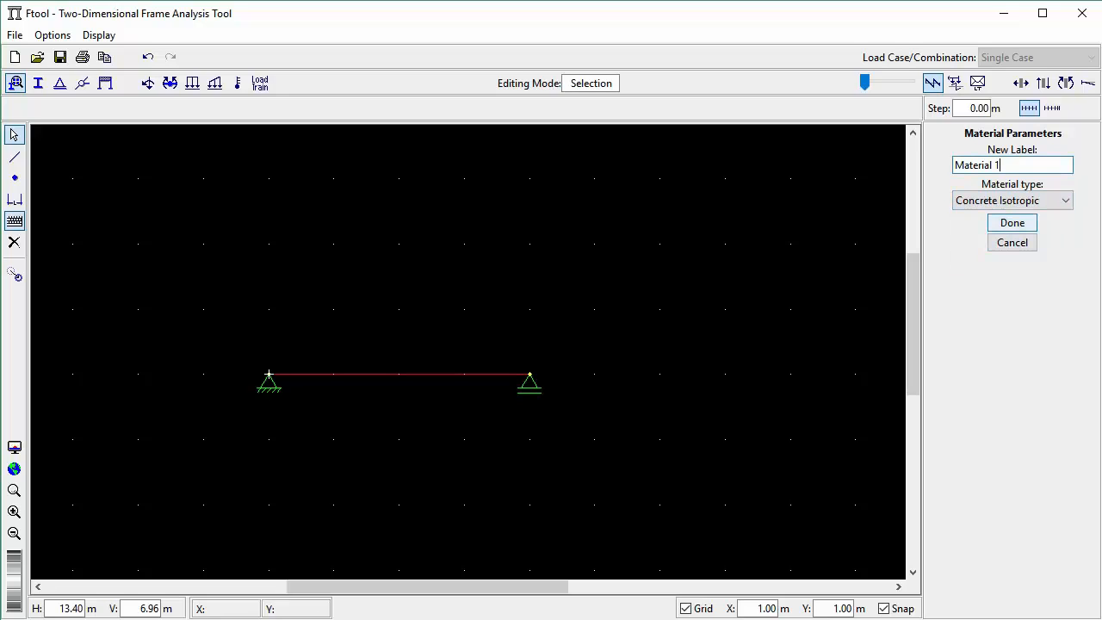
{"action": "key", "text": "Return"}
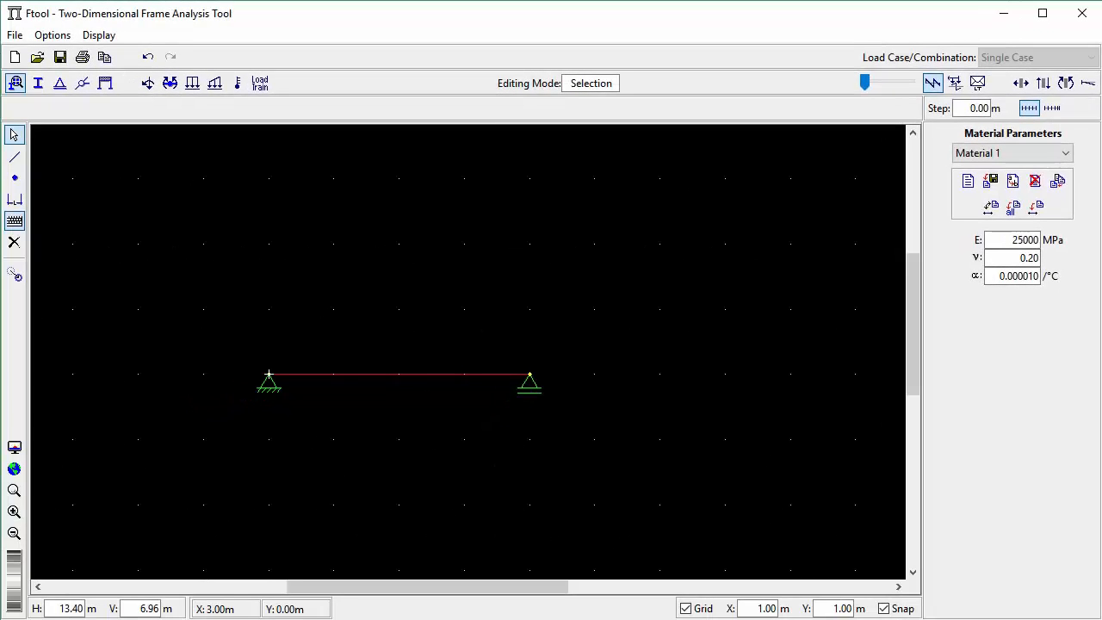
- Apply Material 1 to the beam member between the two supports and leave the member unselected
{"action": "left_click", "coordinate": [404, 417]}
{"action": "left_click", "coordinate": [398, 375]}
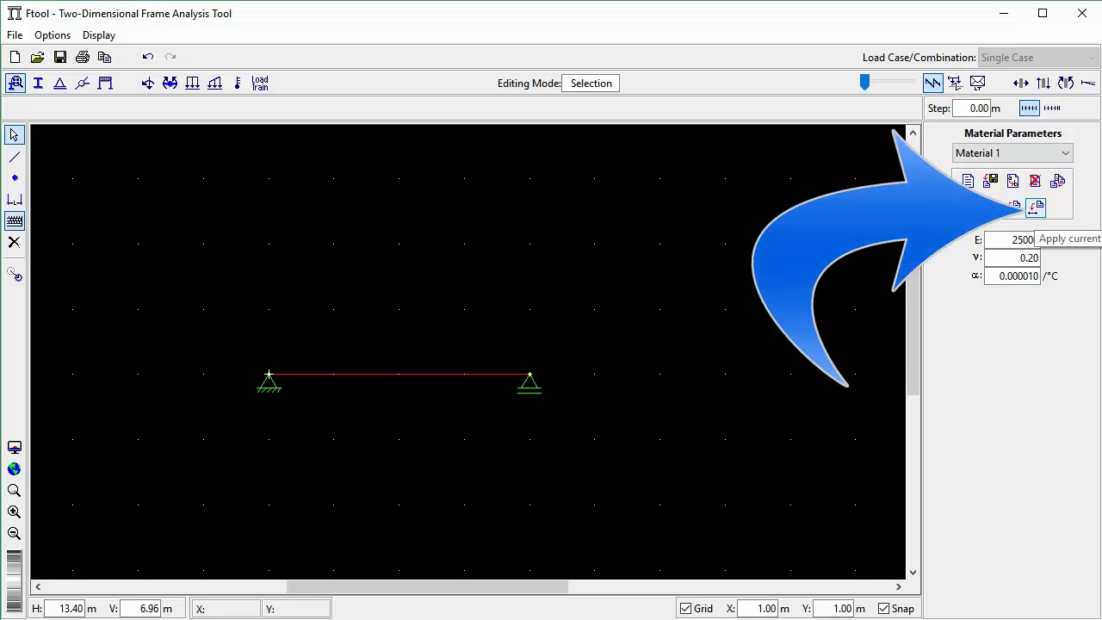
{"action": "left_click", "coordinate": [1034, 208]}
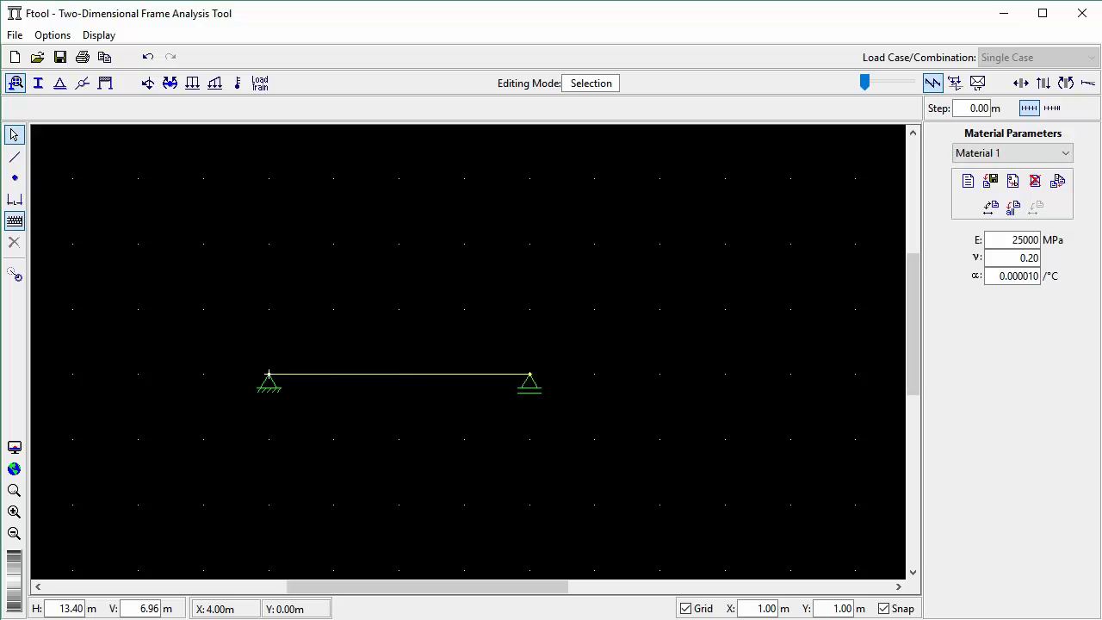
{"action": "left_click", "coordinate": [510, 374]}
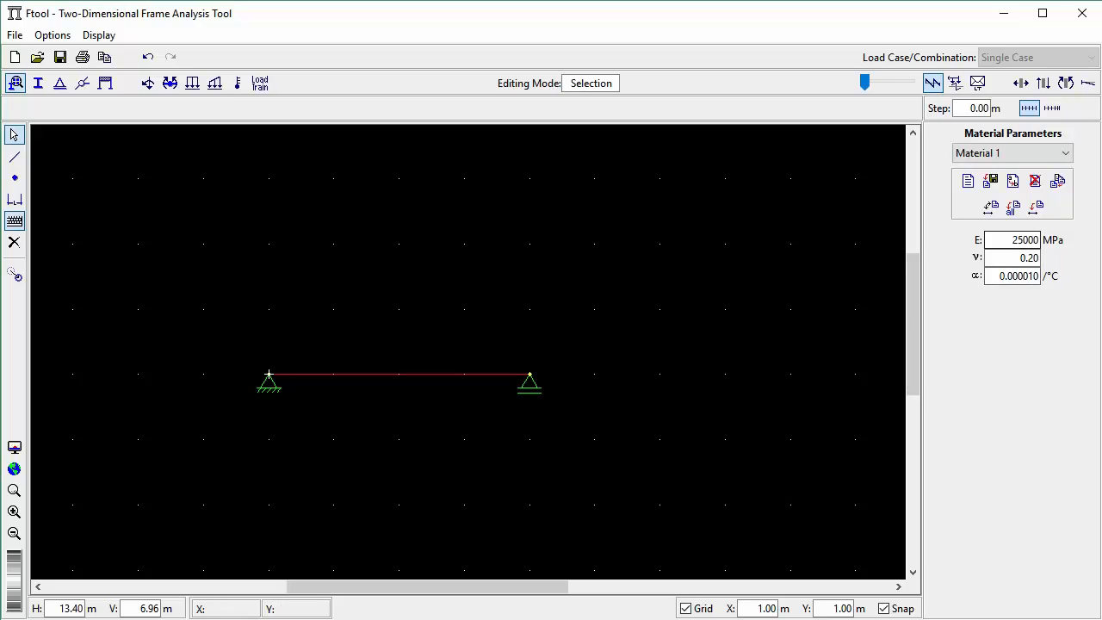
{"action": "left_click", "coordinate": [594, 439]}
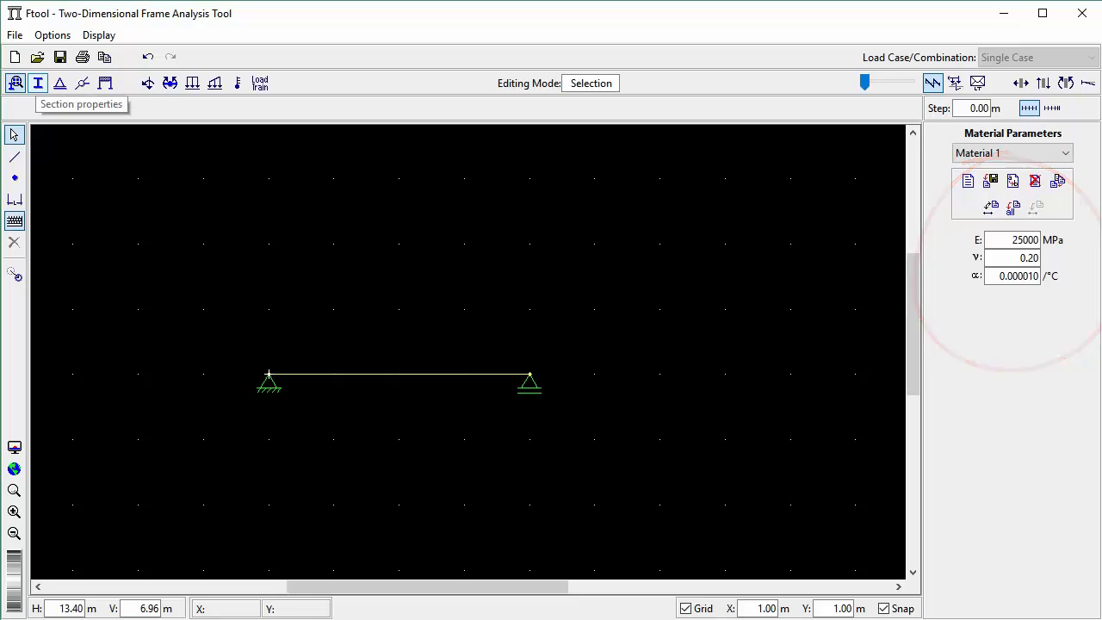
- Create a new section labelled "Concreto" with the parametrized Rectangle shape
{"action": "left_click", "coordinate": [37, 83]}
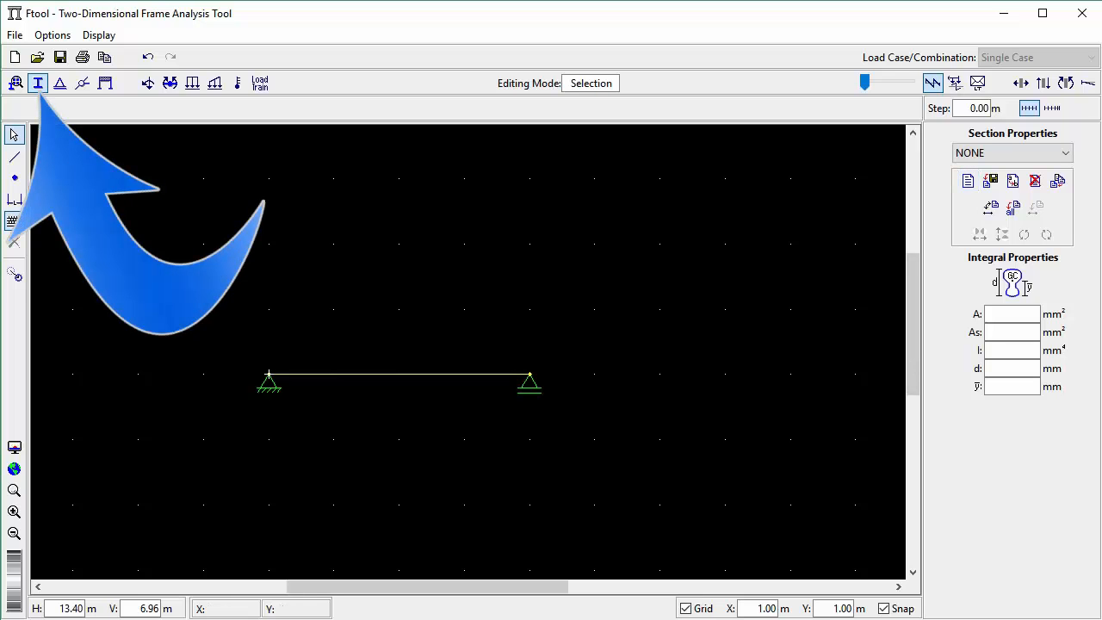
{"action": "left_click", "coordinate": [967, 180]}
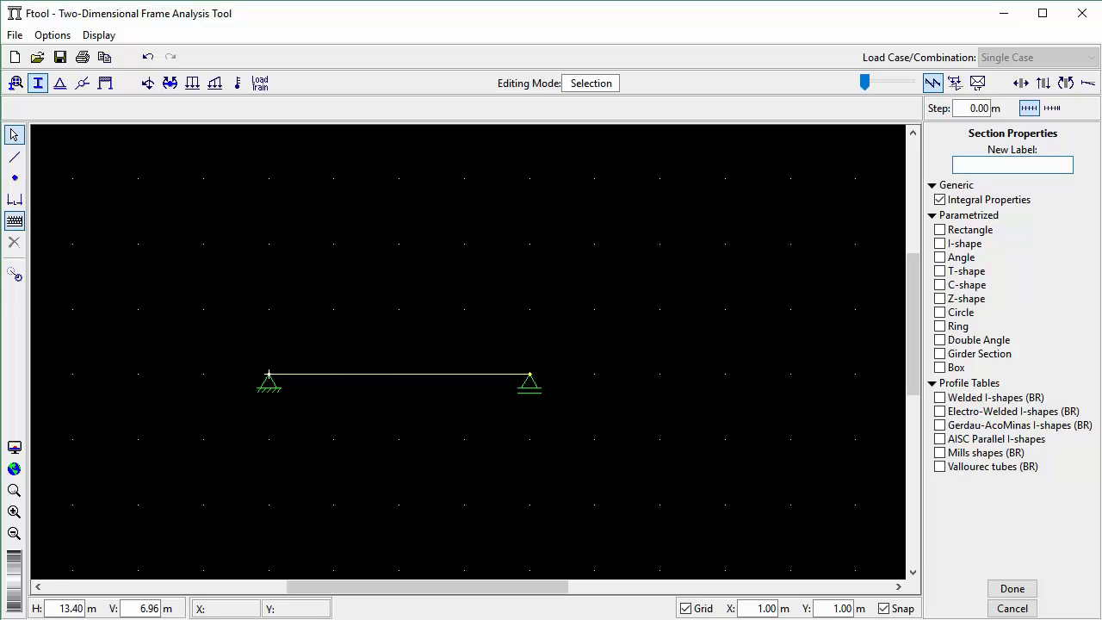
{"action": "type", "text": "Concreto"}
{"action": "left_click", "coordinate": [940, 230]}
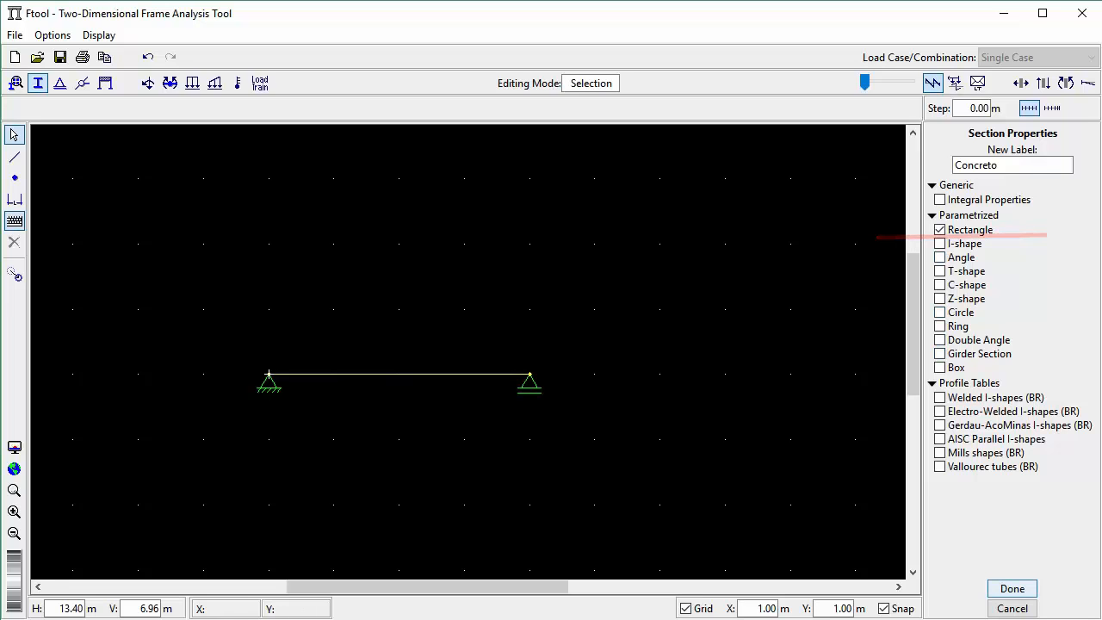
{"action": "left_click", "coordinate": [1012, 588]}
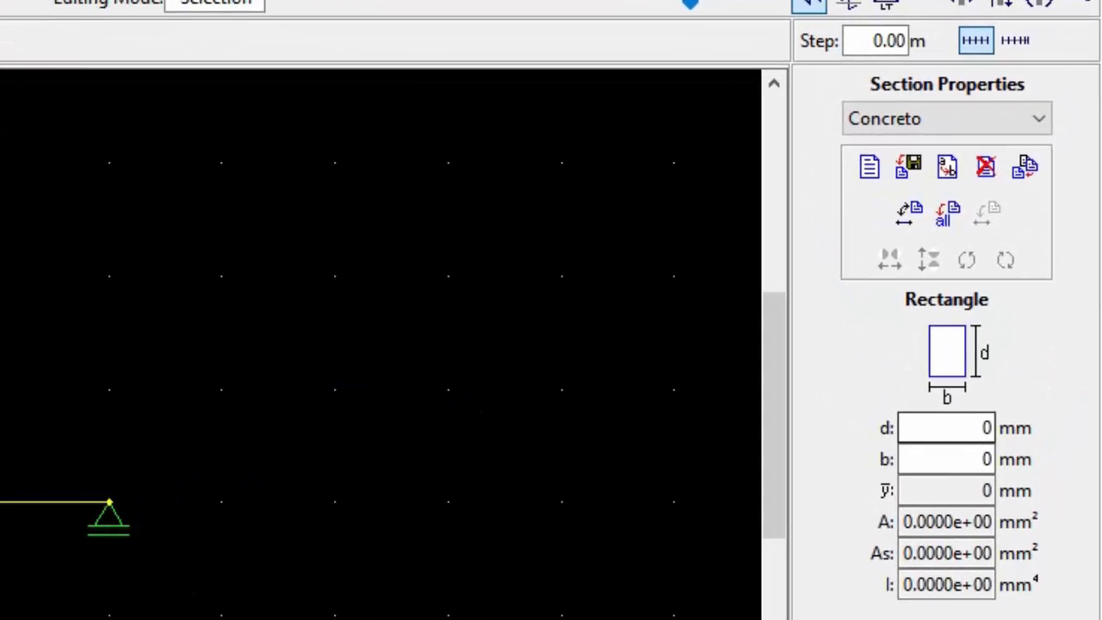
- Set the Concreto section's depth d to 600 mm and width b to 190 mm, and apply it to the beam member
{"action": "double_click", "coordinate": [1010, 380]}
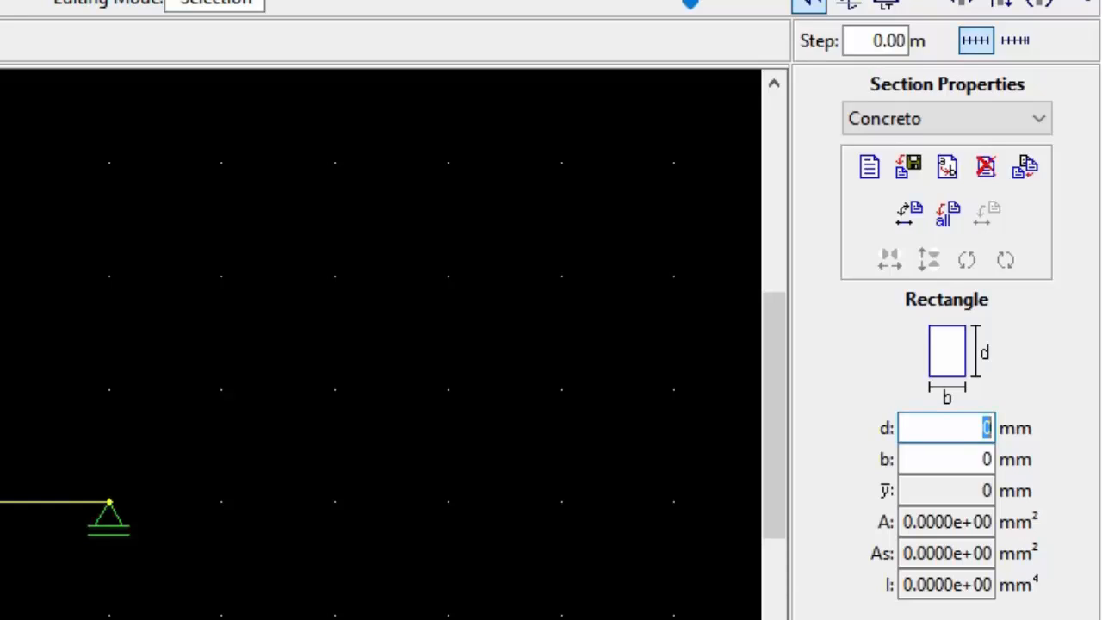
{"action": "type", "text": "6000"}
{"action": "key", "text": "BackSpace"}
{"action": "key", "text": "Tab"}
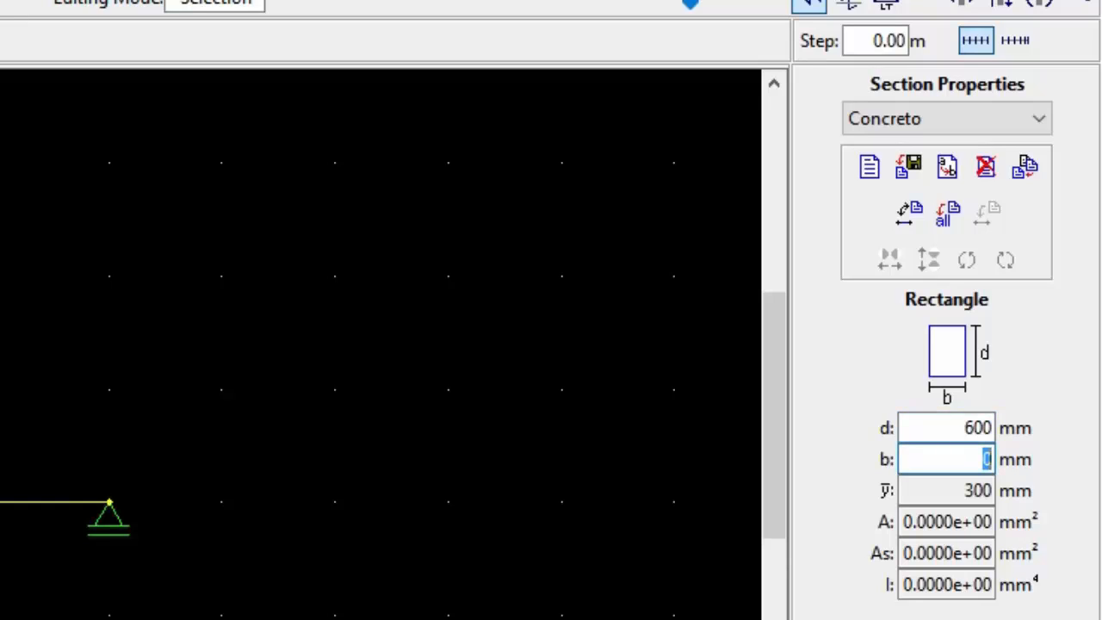
{"action": "type", "text": "190"}
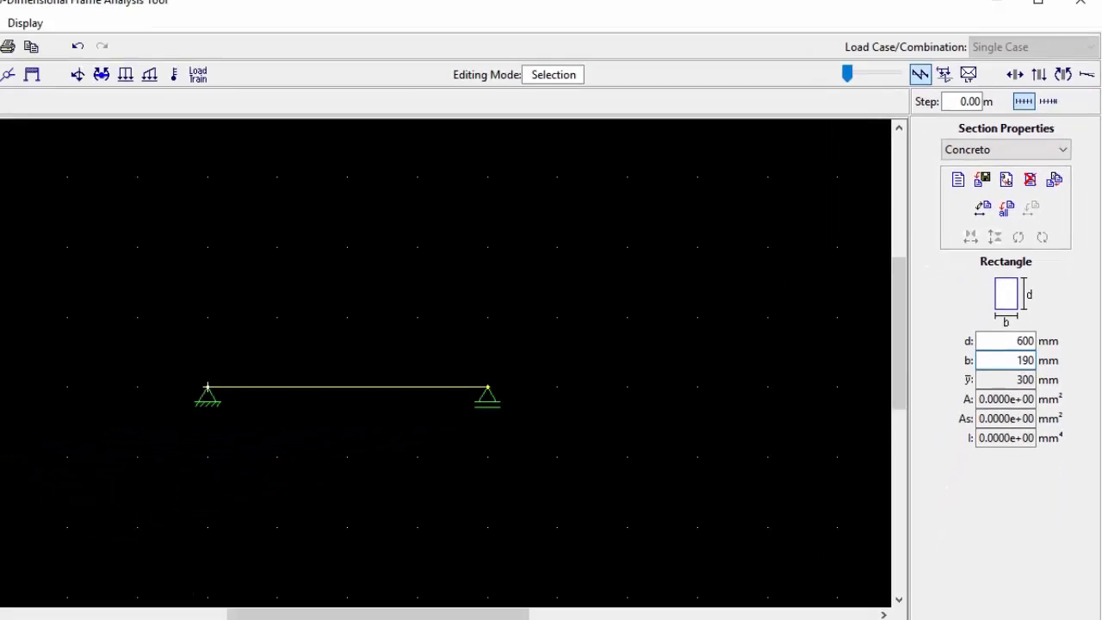
{"action": "left_click", "coordinate": [399, 374]}
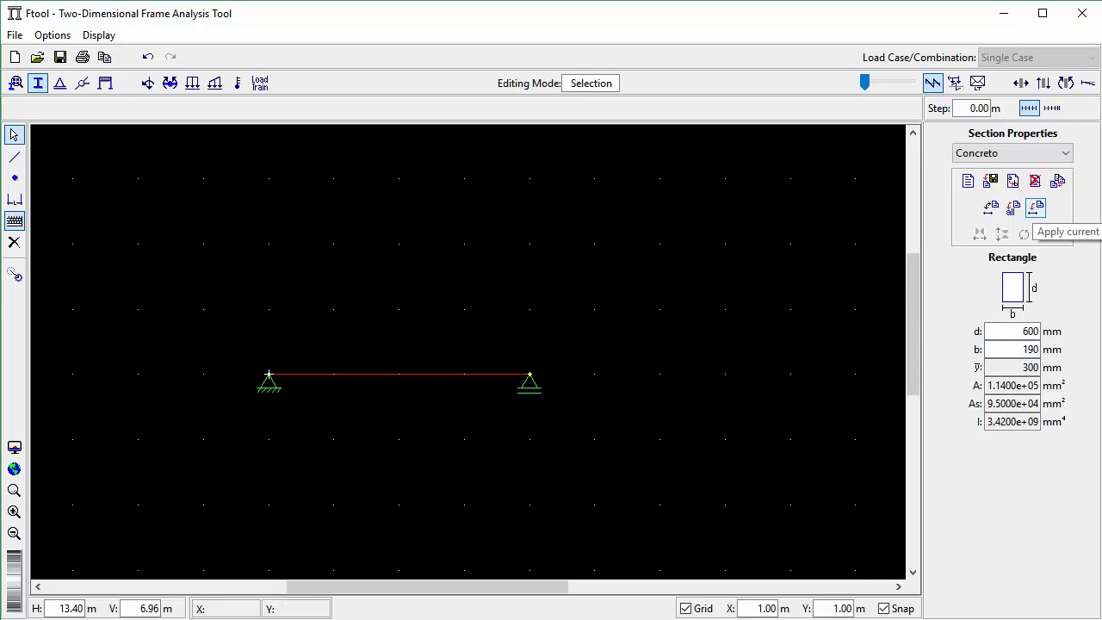
{"action": "left_click", "coordinate": [1036, 208]}
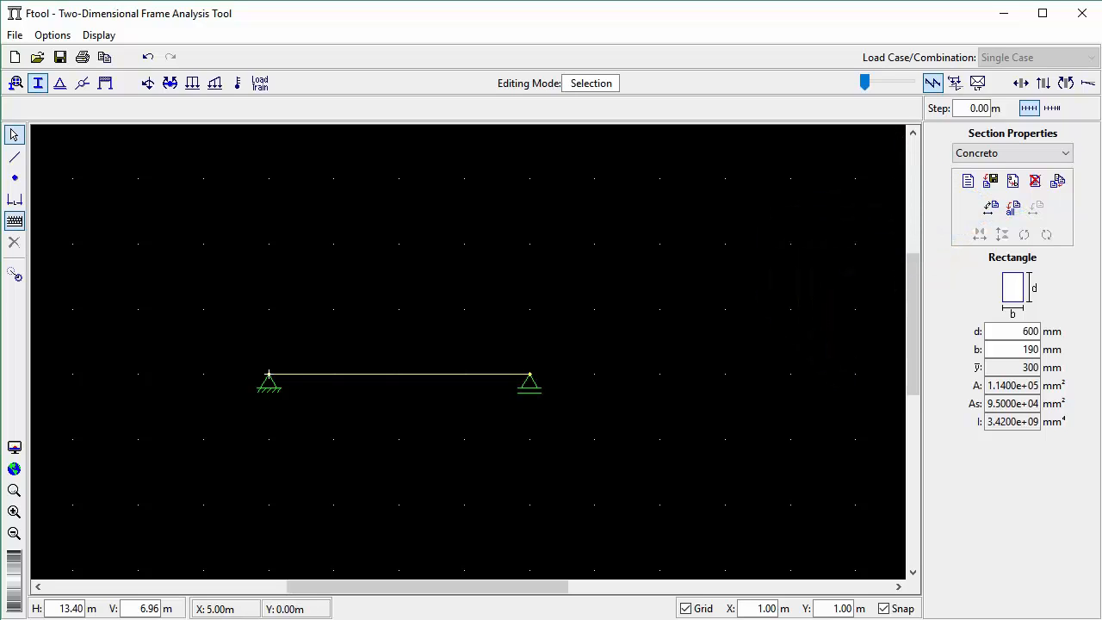
- Select the beam and review its support conditions, material parameters and section properties
{"action": "left_click", "coordinate": [284, 373]}
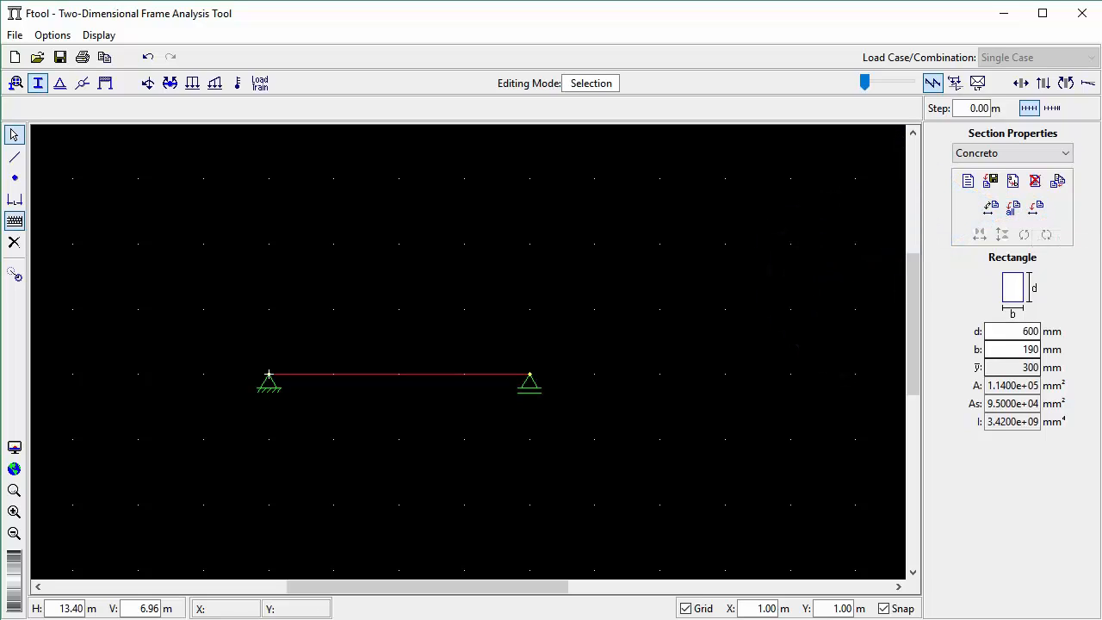
{"action": "left_click", "coordinate": [60, 83]}
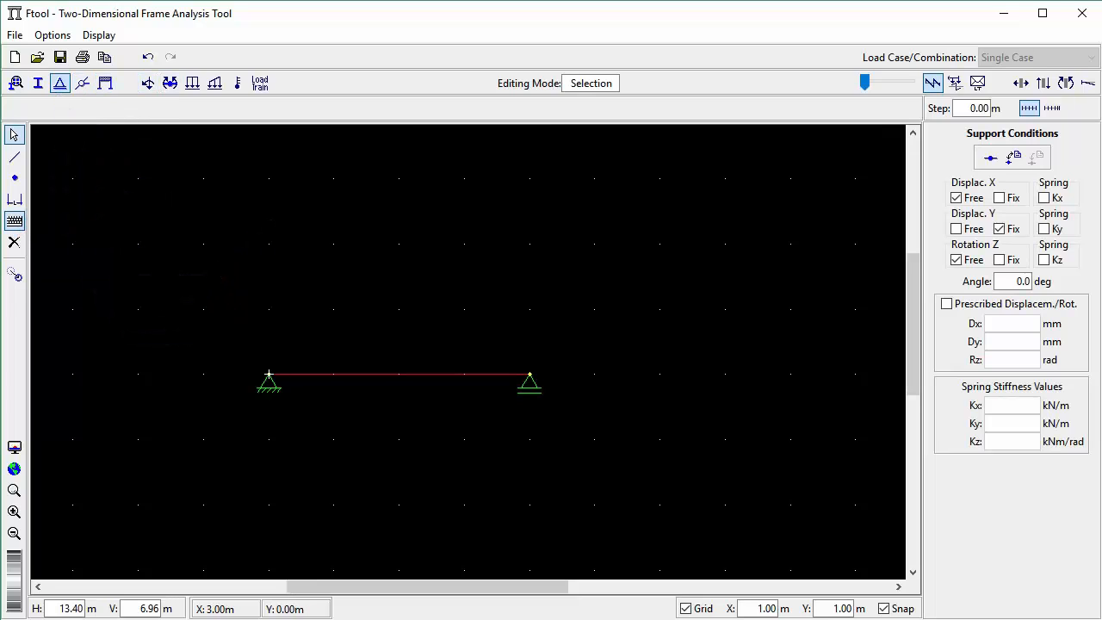
{"action": "left_click", "coordinate": [16, 82]}
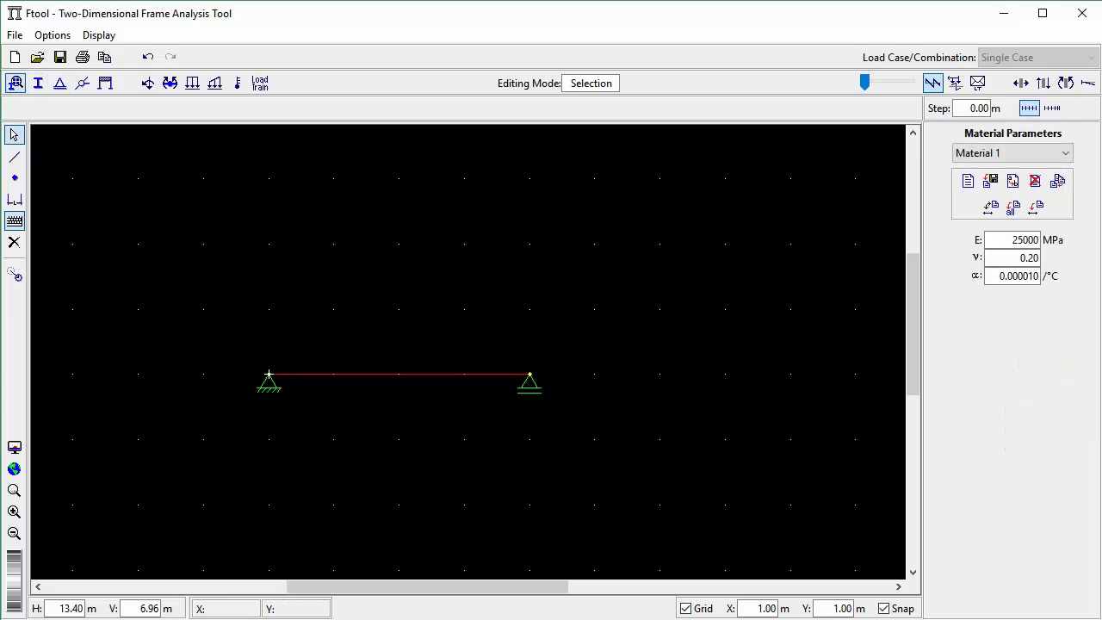
{"action": "left_click", "coordinate": [38, 83]}
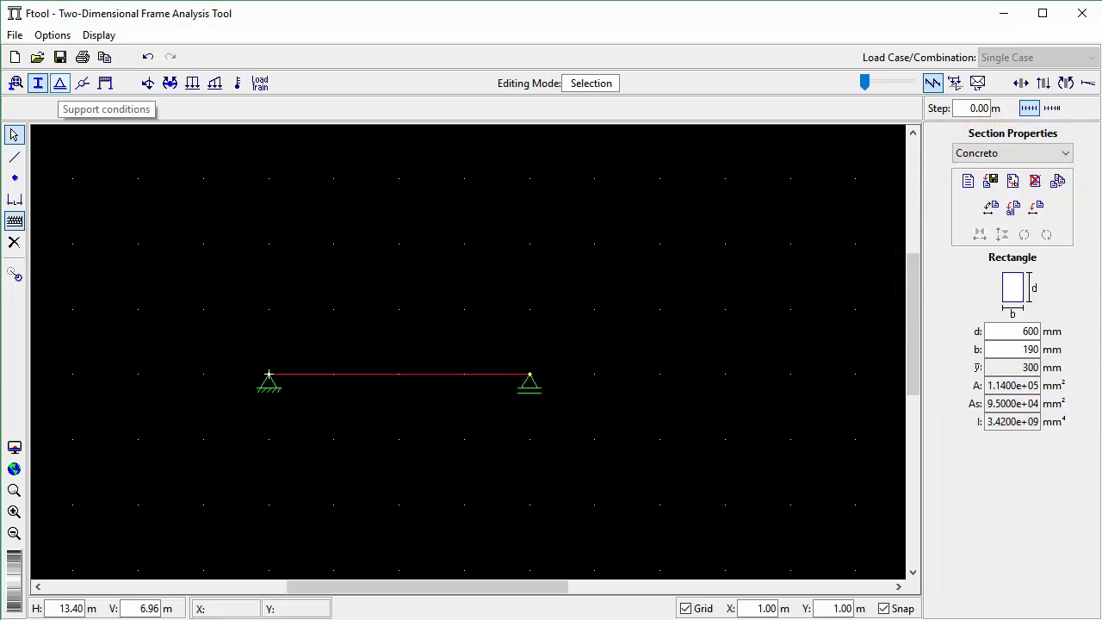
{"action": "left_click", "coordinate": [59, 82]}
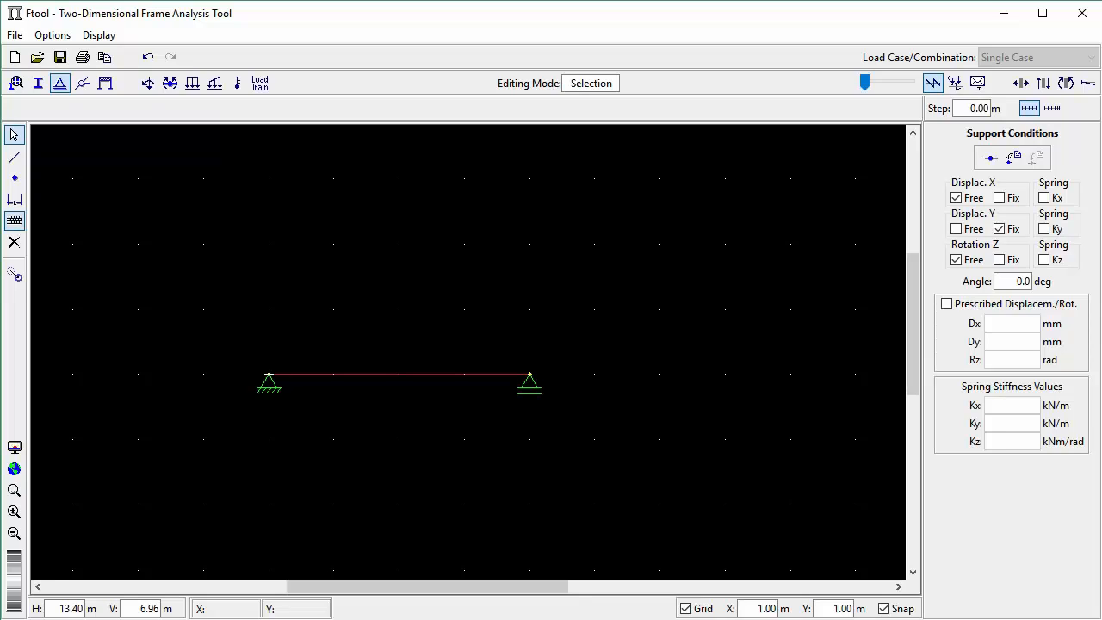
- Check the units and number formats used for lengths, section sizes, forces and elastic parameters, and accept them
{"action": "left_click", "coordinate": [53, 35]}
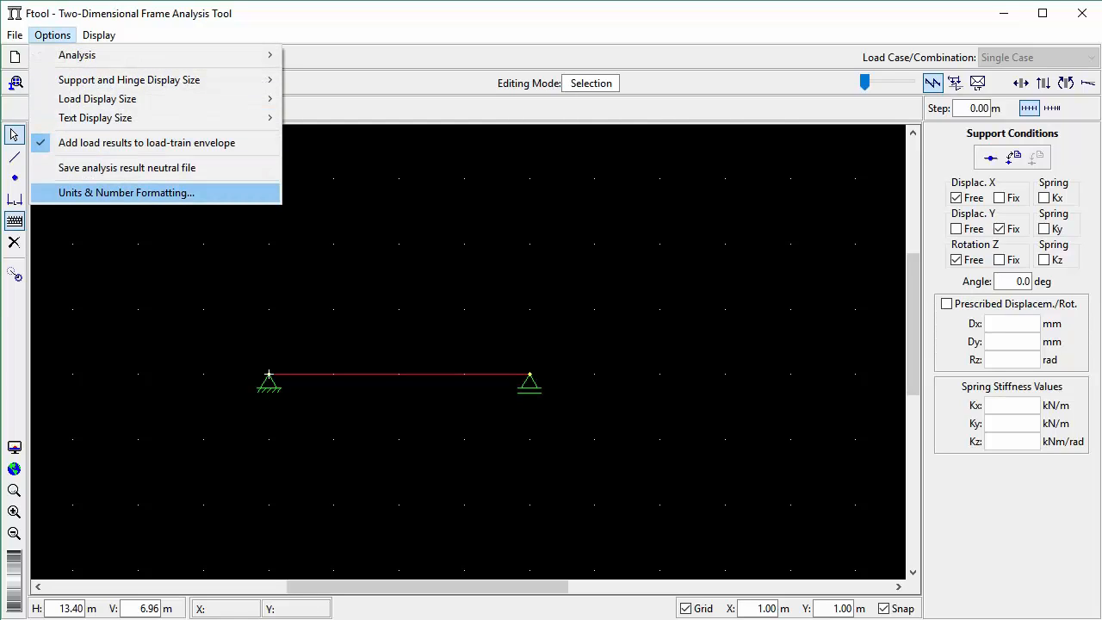
{"action": "left_click", "coordinate": [126, 192]}
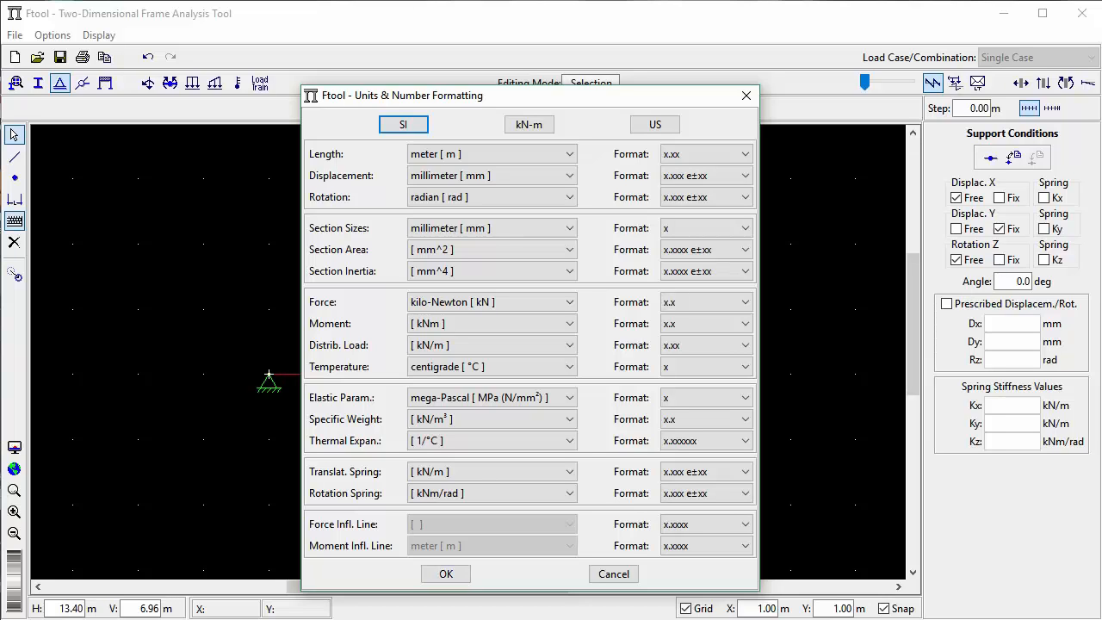
{"action": "left_click", "coordinate": [445, 574]}
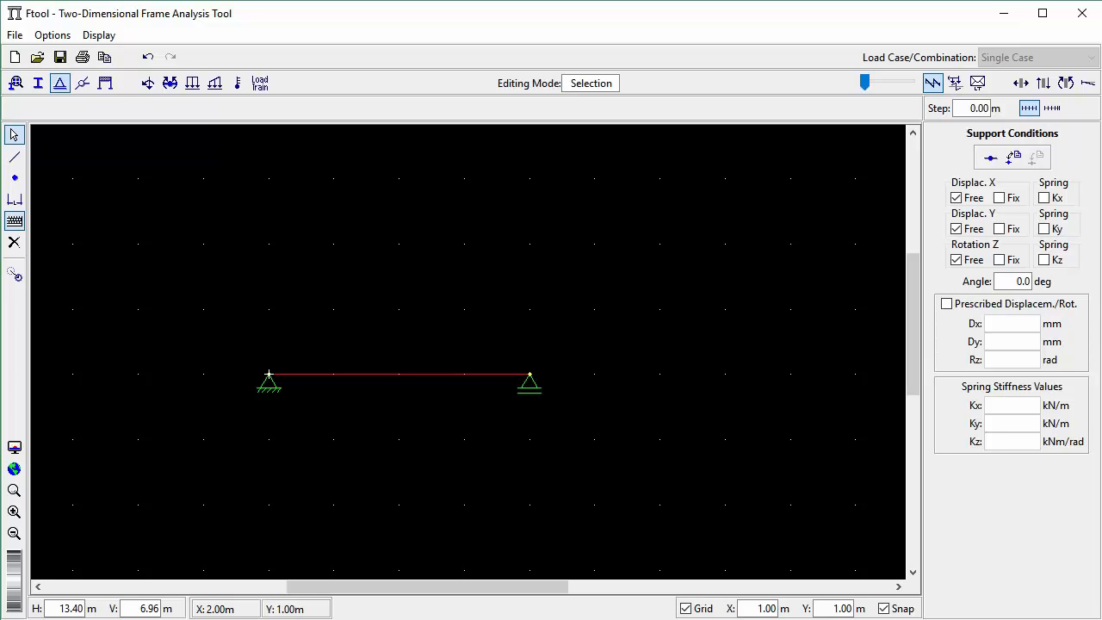
- Create a new uniform load labelled "Carga 2"
{"action": "left_click", "coordinate": [398, 178]}
{"action": "left_click", "coordinate": [333, 374]}
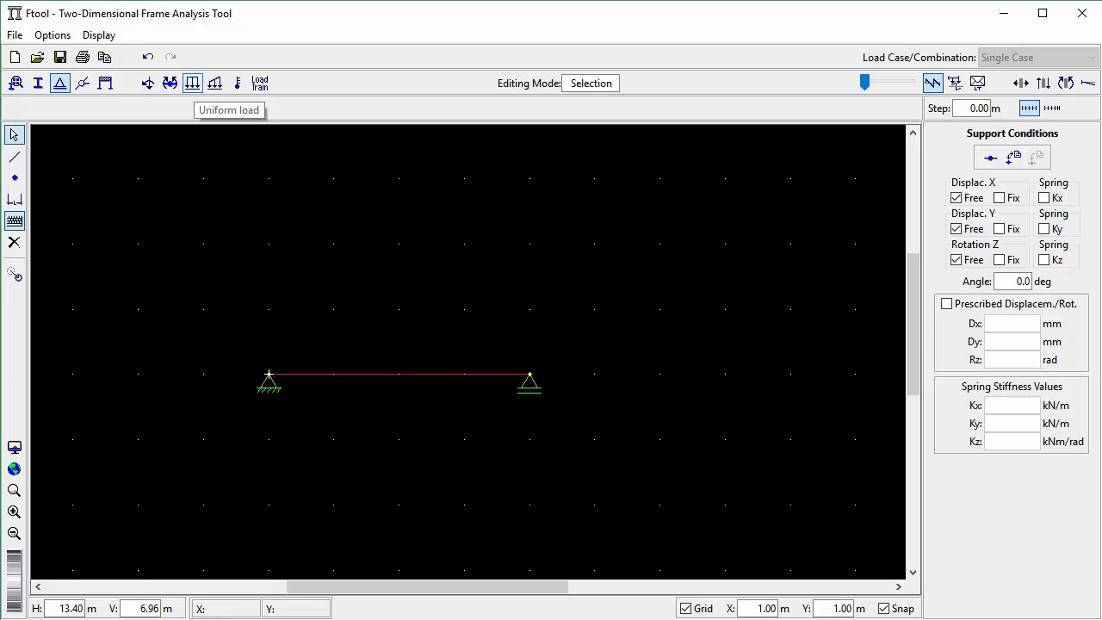
{"action": "left_click", "coordinate": [170, 82]}
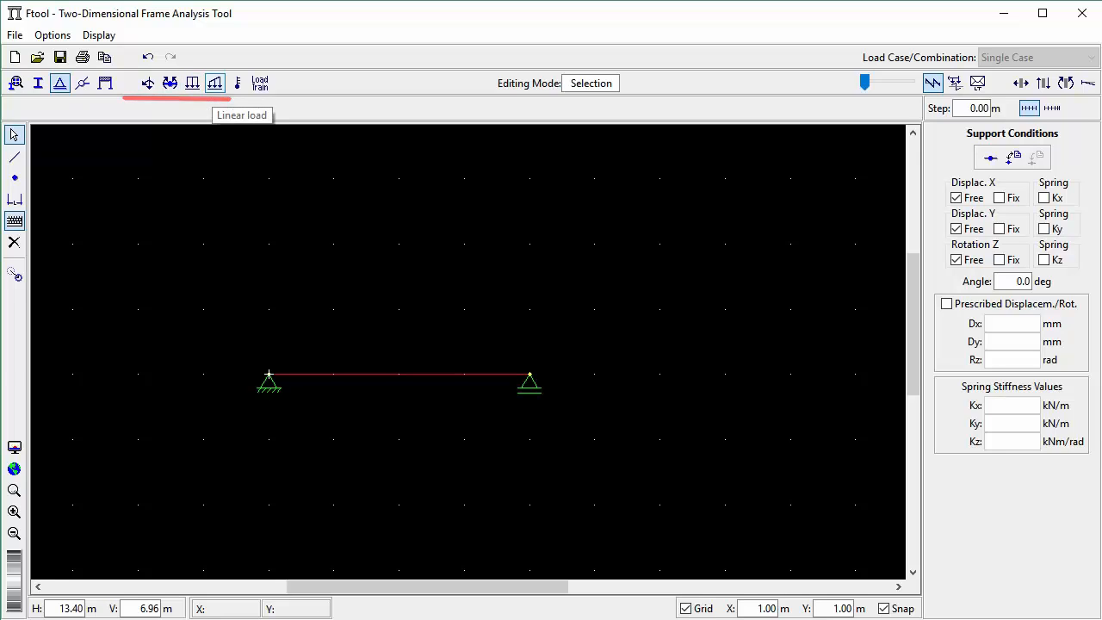
{"action": "left_click", "coordinate": [192, 83]}
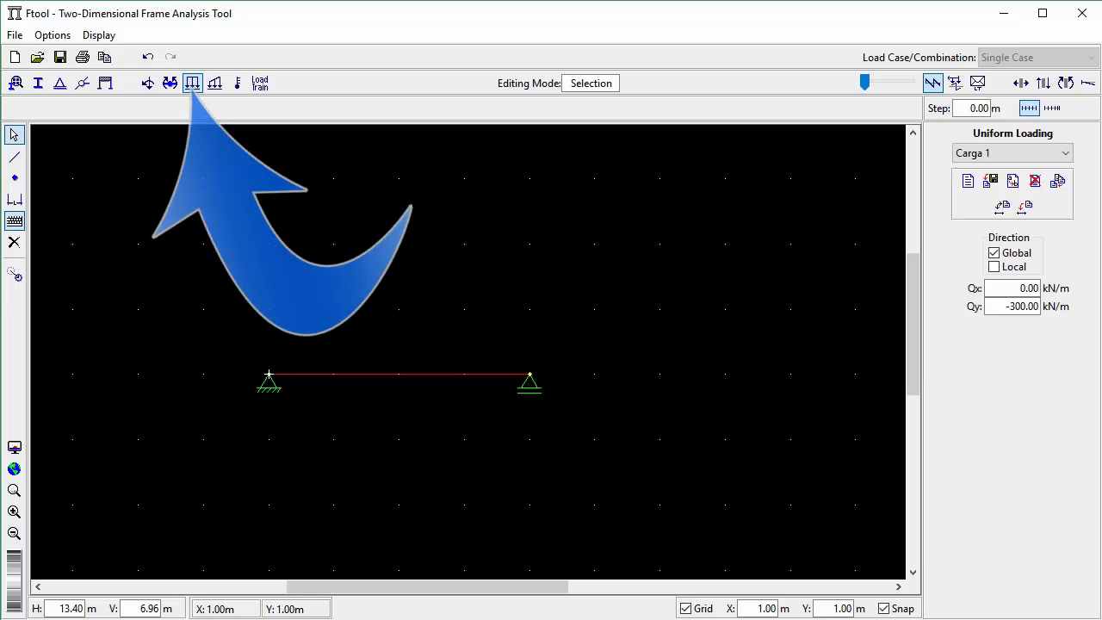
{"action": "left_click", "coordinate": [334, 309]}
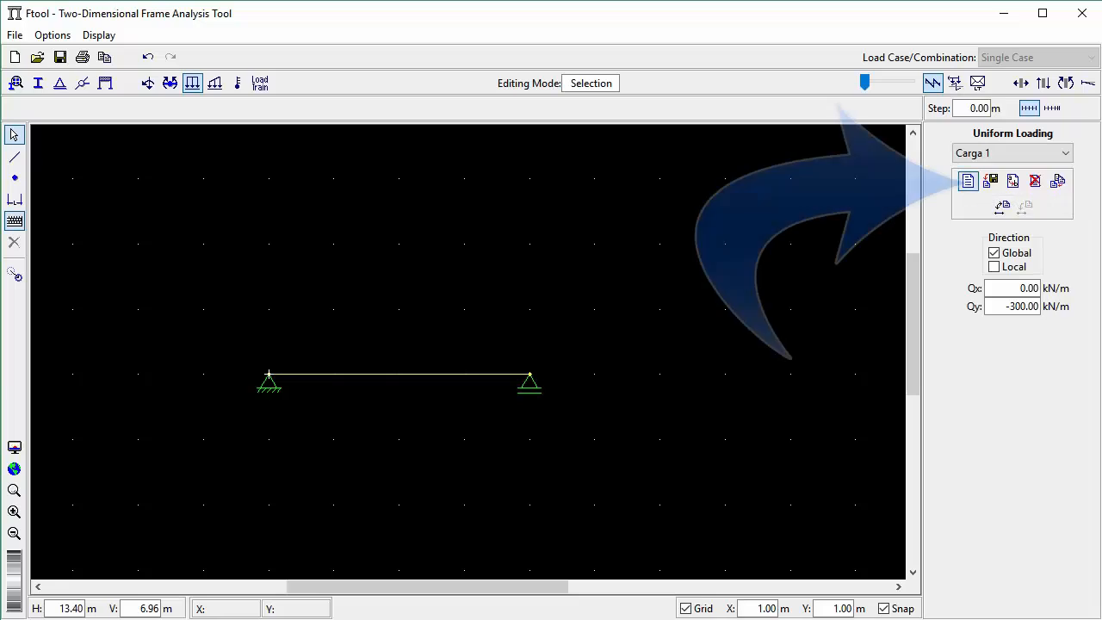
{"action": "left_click", "coordinate": [968, 181]}
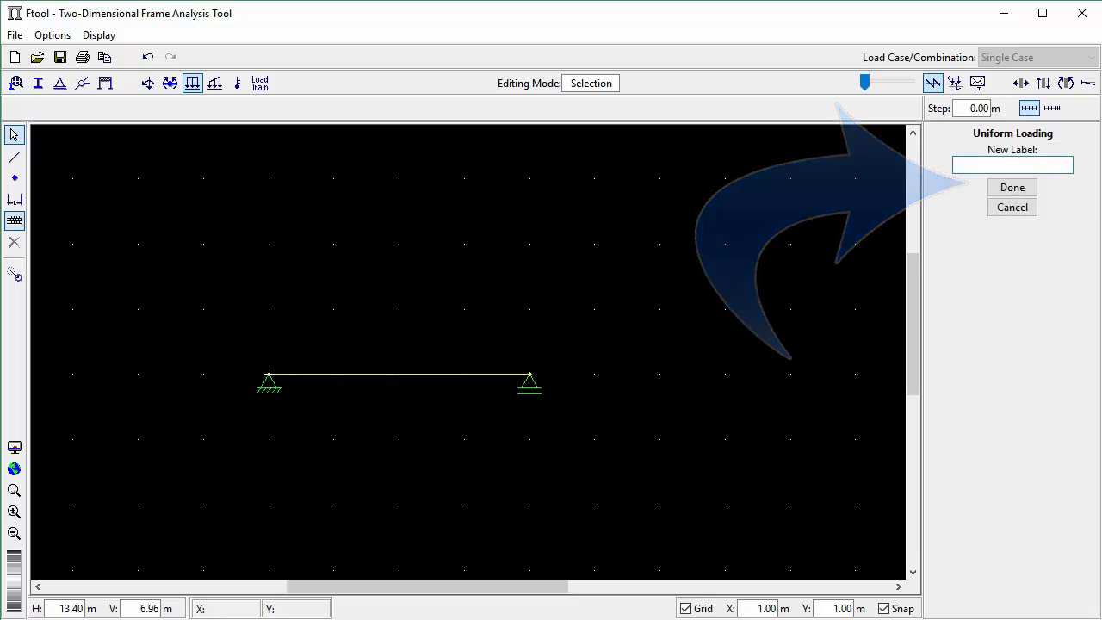
{"action": "type", "text": "Carga 2"}
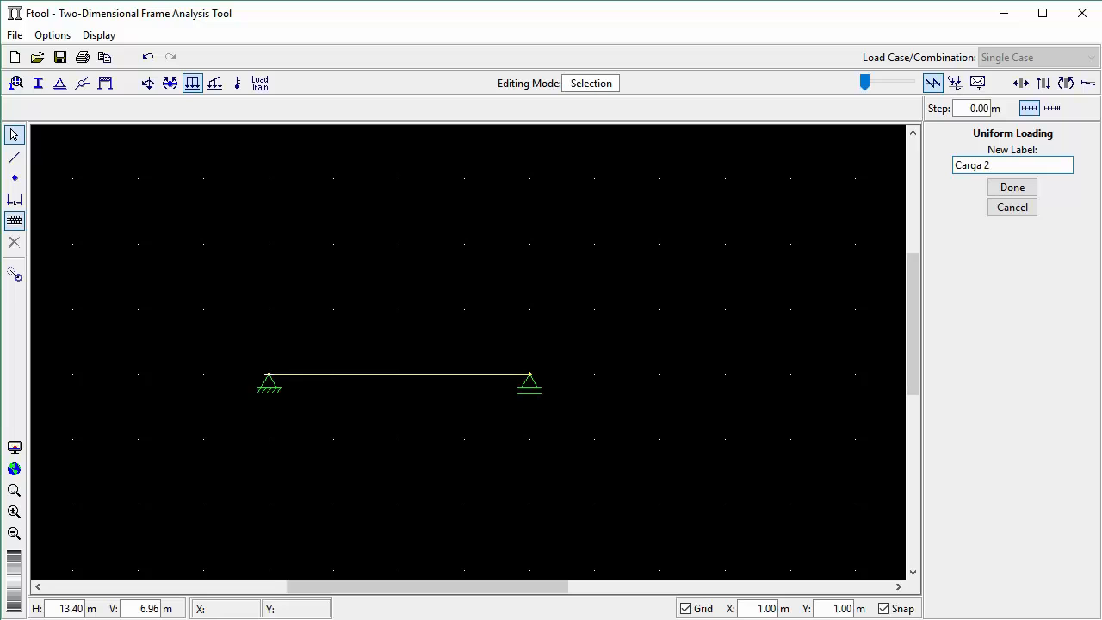
{"action": "key", "text": "Return"}
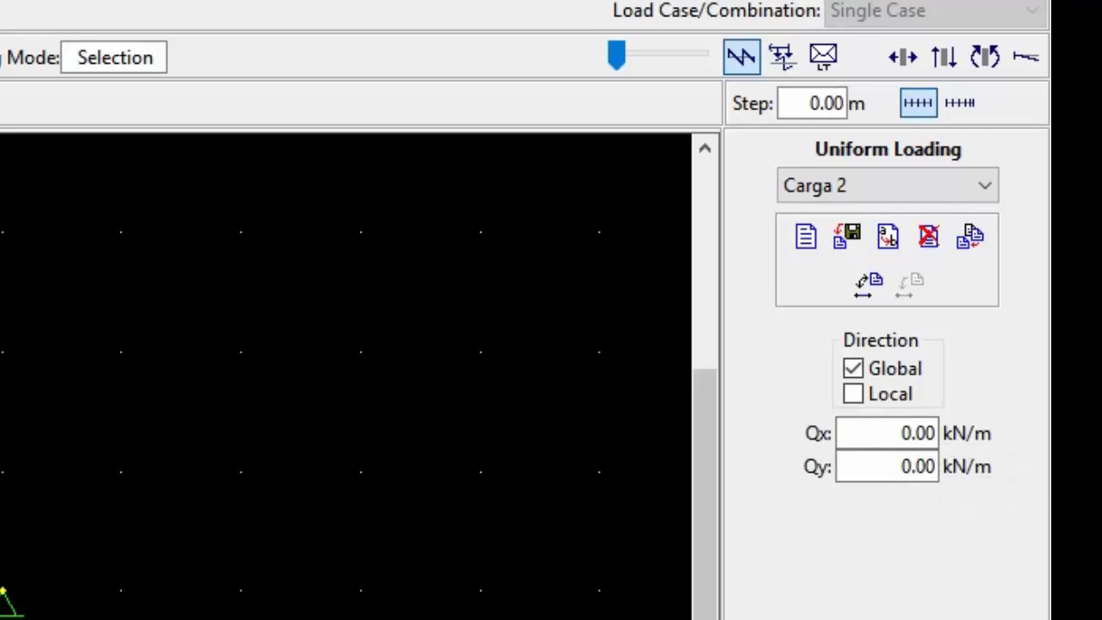
- Set the Carga 2 uniform load's Qy to 300 kN/m in the global direction and apply it to the beam
{"action": "left_click", "coordinate": [900, 467]}
{"action": "left_click_drag", "start_coordinate": [901, 466], "coordinate": [912, 466]}
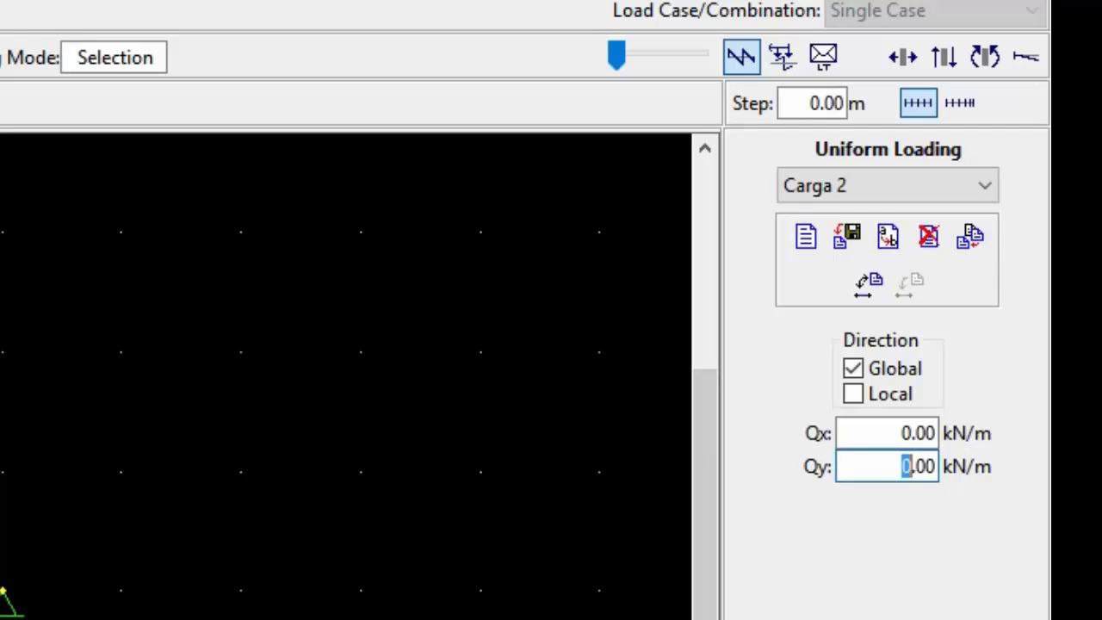
{"action": "type", "text": "300"}
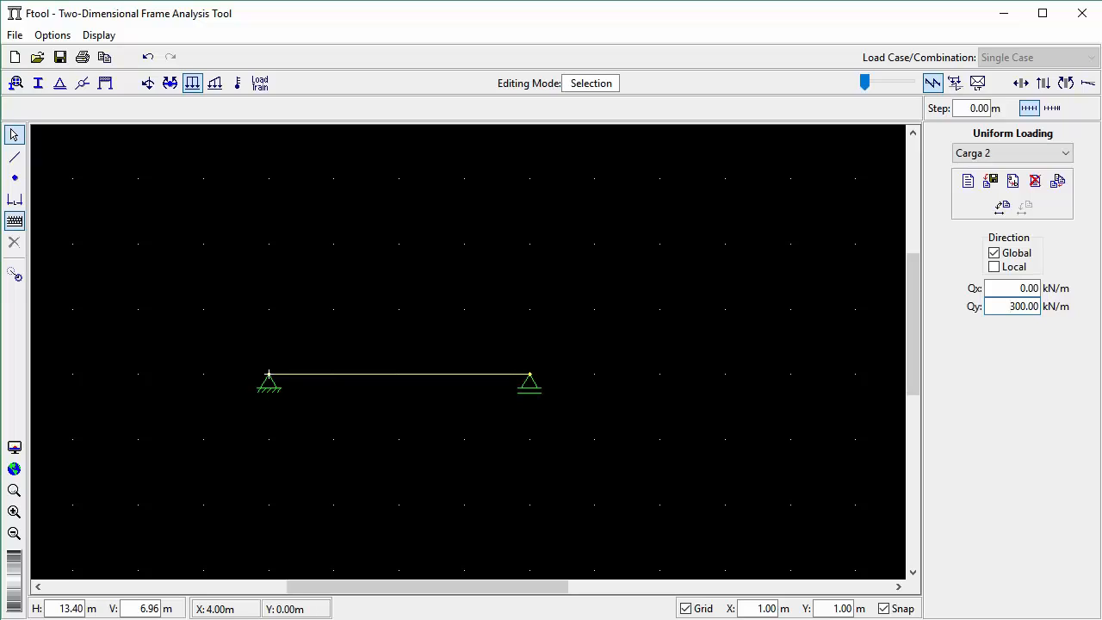
{"action": "left_click", "coordinate": [505, 374]}
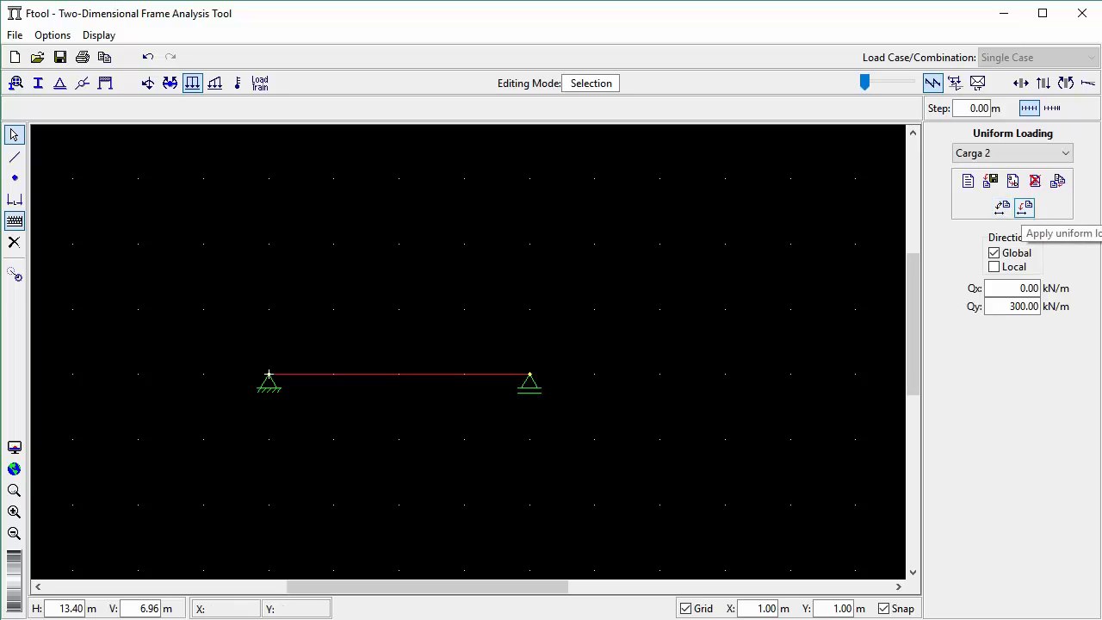
{"action": "left_click", "coordinate": [1024, 207]}
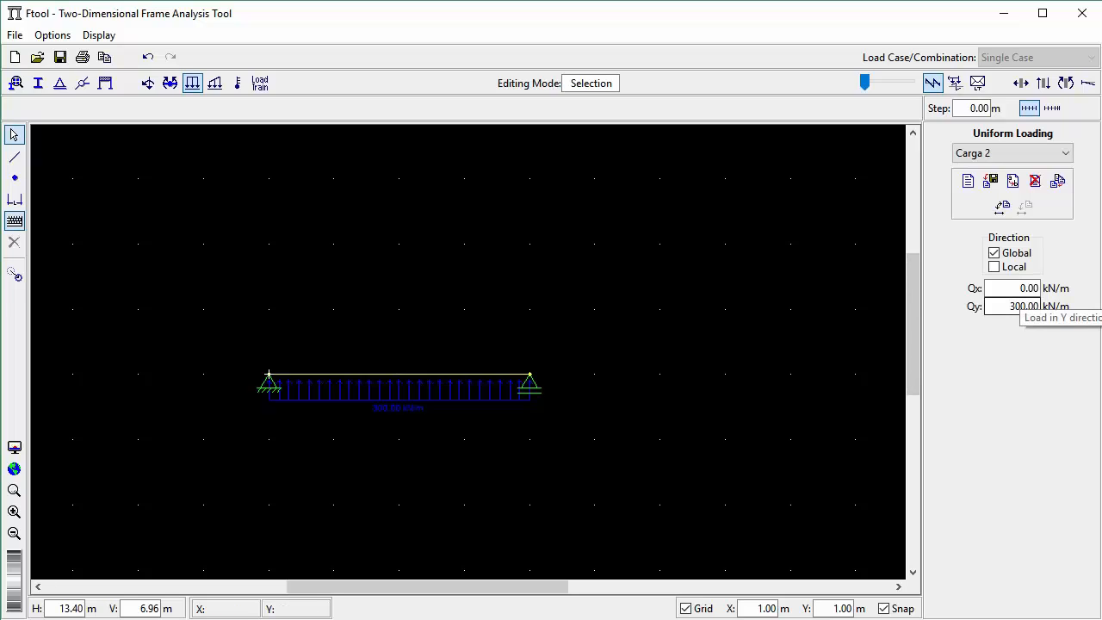
- Change the Carga 2 uniform load's Qy to -300 kN/m so it acts downward on the beam
{"action": "left_click", "coordinate": [1010, 305]}
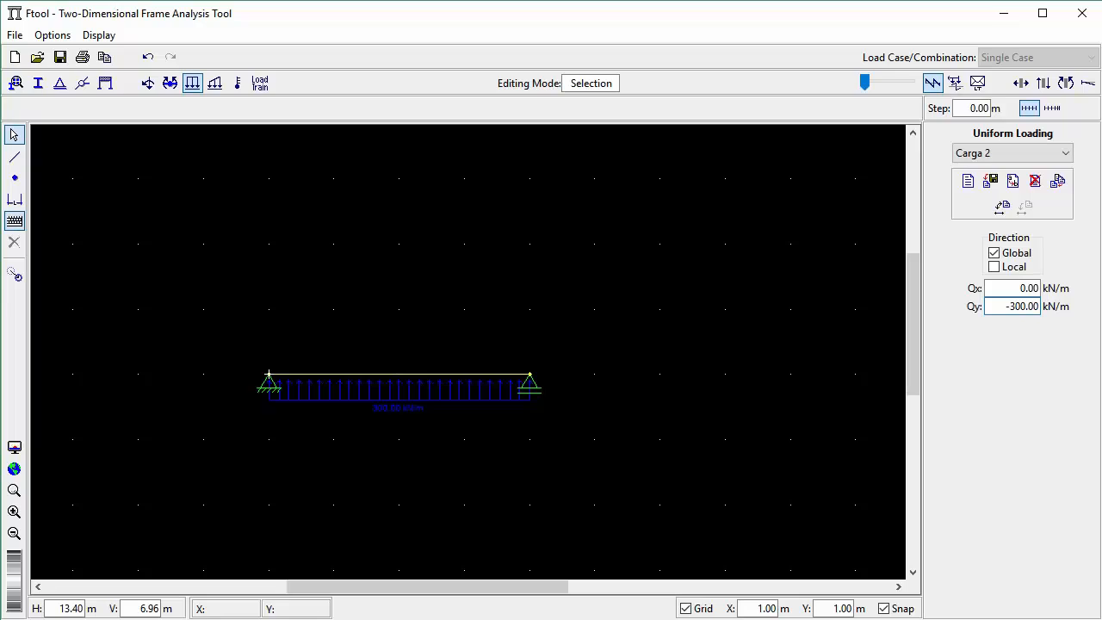
{"action": "key", "text": "BackSpace"}
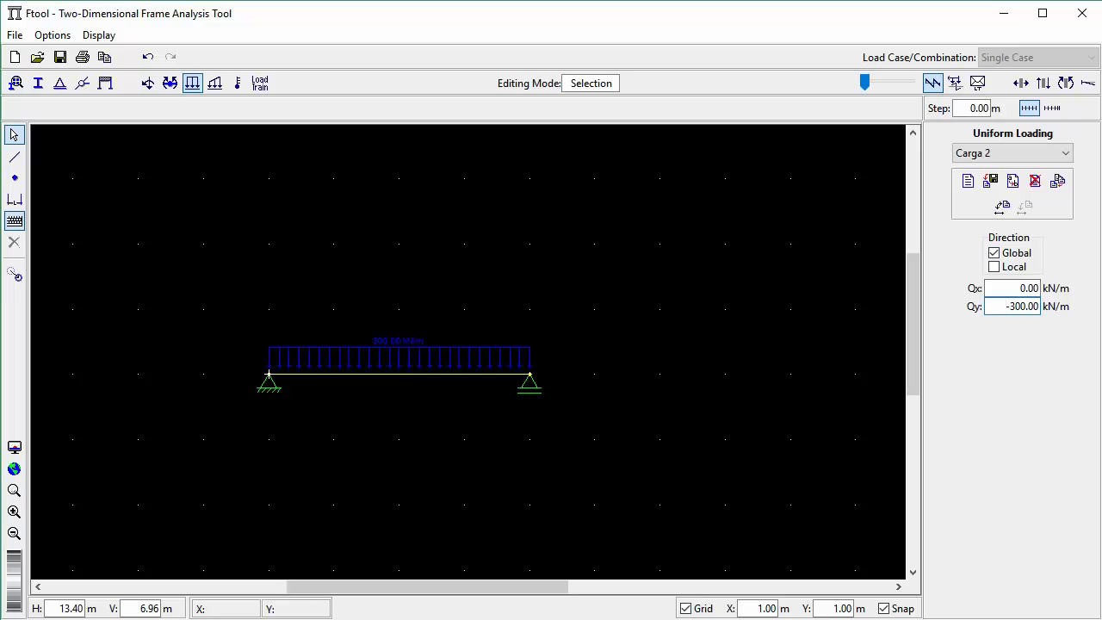
{"action": "type", "text": "-"}
- Create a new nodal load labelled "Carga pontual"
{"action": "left_click", "coordinate": [147, 83]}
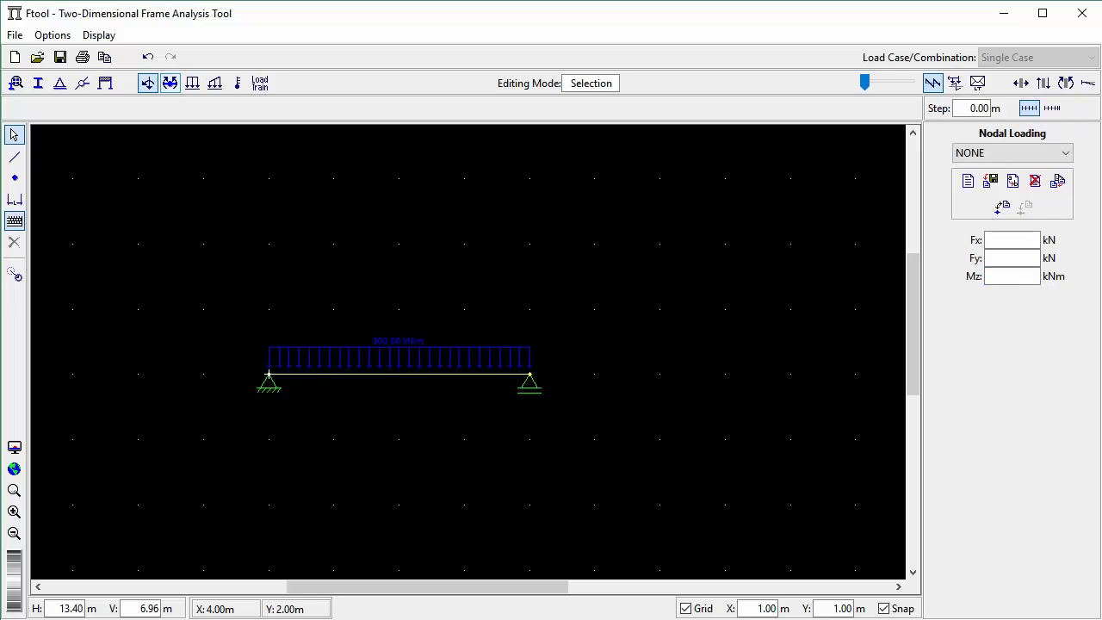
{"action": "left_click", "coordinate": [968, 180]}
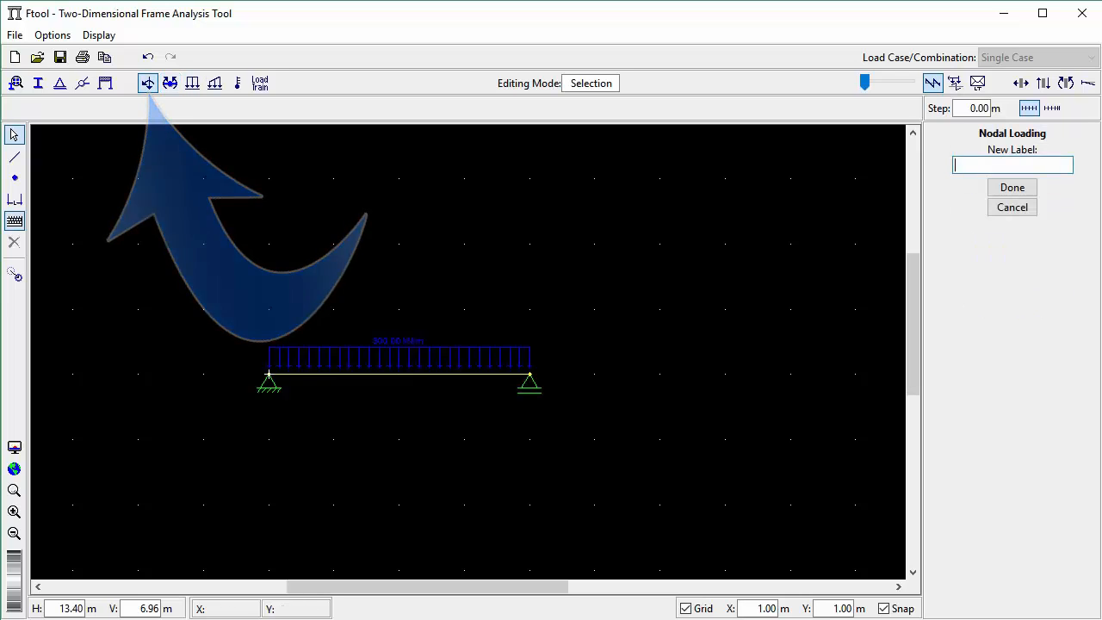
{"action": "type", "text": "Car"}
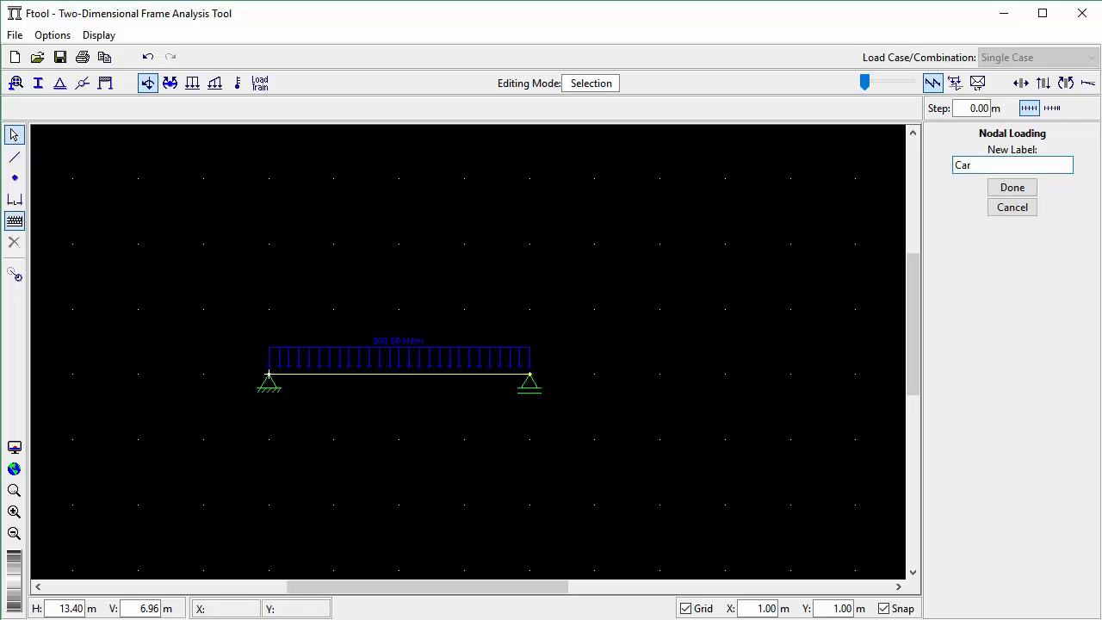
{"action": "type", "text": "ga pontual"}
{"action": "left_click", "coordinate": [1012, 187]}
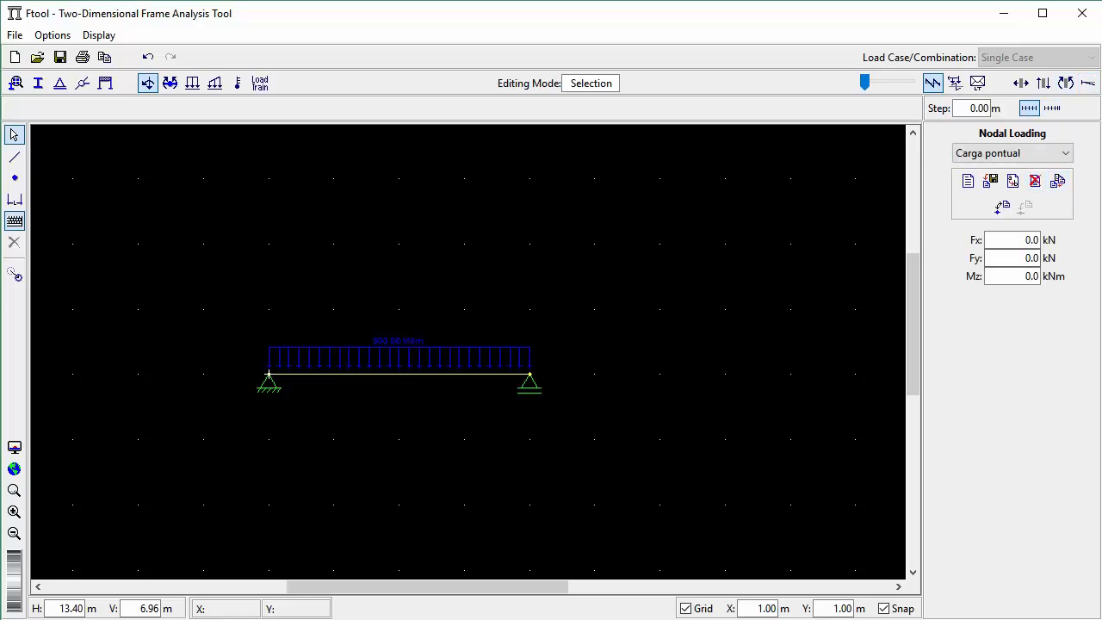
- Set the Carga pontual nodal load's vertical force Fy to 100 kN
{"action": "left_click", "coordinate": [1024, 276]}
{"action": "left_click", "coordinate": [1016, 240]}
{"action": "left_click", "coordinate": [1015, 258]}
{"action": "key", "text": "shift+Right"}
{"action": "type", "text": "100"}
- Insert a node at the beam's midspan using coordinates X 2.00 m and Y 0.00 m, and close the node input
{"action": "left_click", "coordinate": [399, 374]}
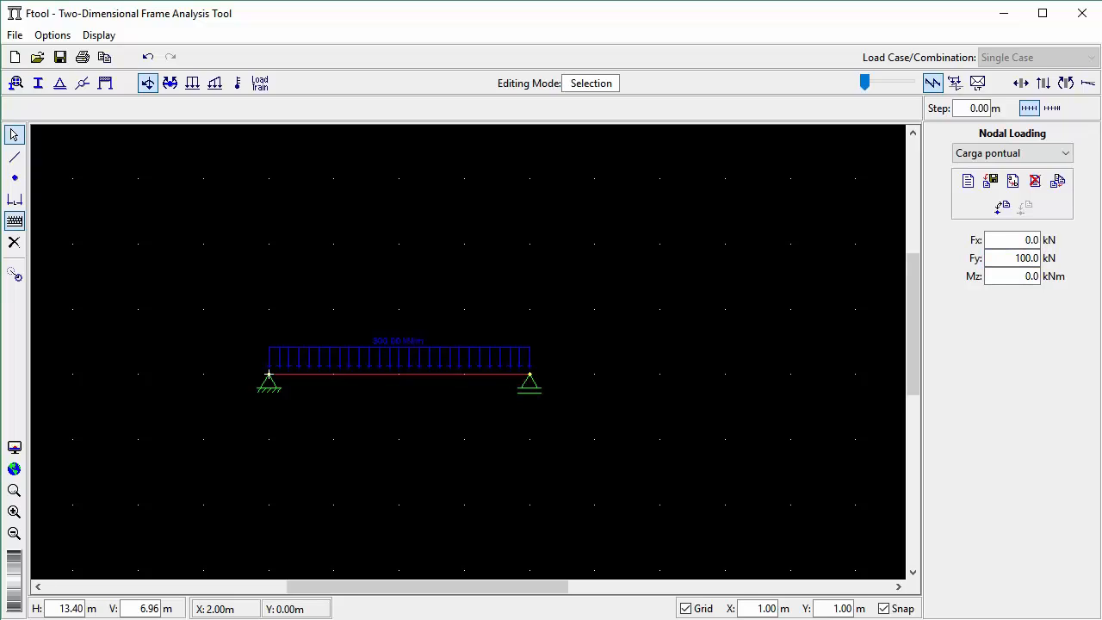
{"action": "left_click", "coordinate": [269, 373]}
{"action": "left_click", "coordinate": [428, 373]}
{"action": "left_click", "coordinate": [15, 178]}
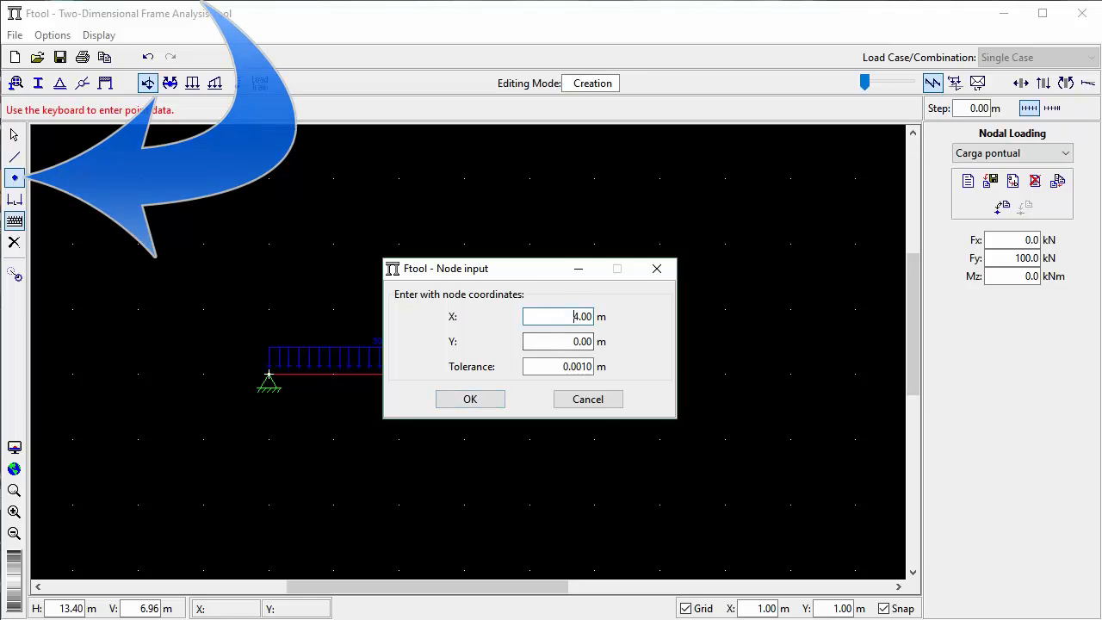
{"action": "left_click_drag", "start_coordinate": [517, 272], "coordinate": [646, 193]}
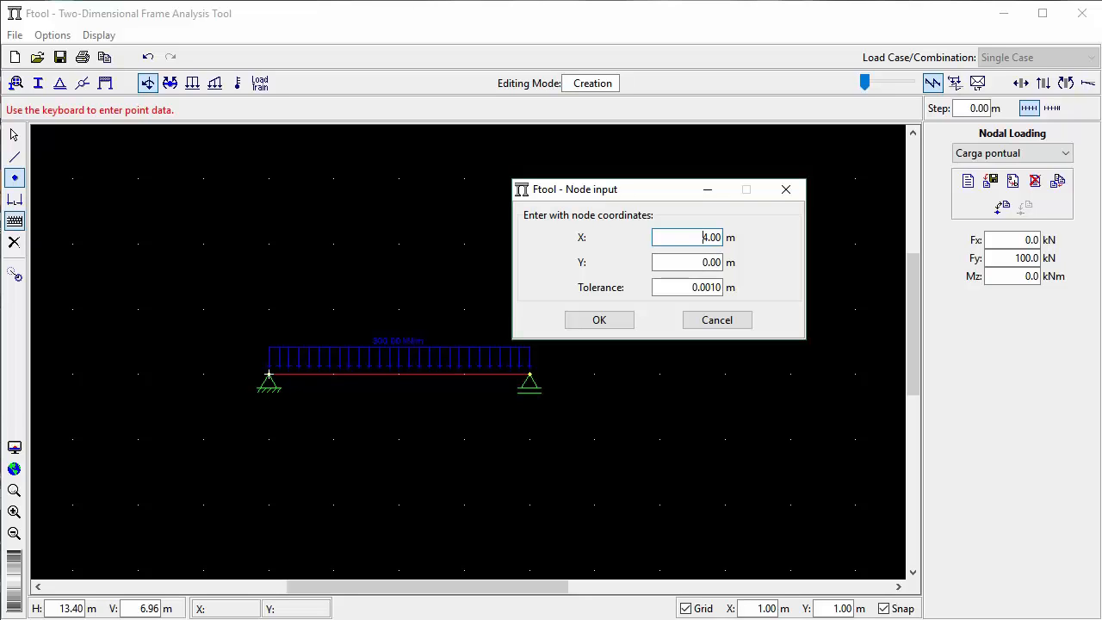
{"action": "key", "text": "shift+Right"}
{"action": "type", "text": "2"}
{"action": "key", "text": "Tab"}
{"action": "key", "text": "Tab"}
{"action": "key", "text": "Tab"}
{"action": "key", "text": "Return"}
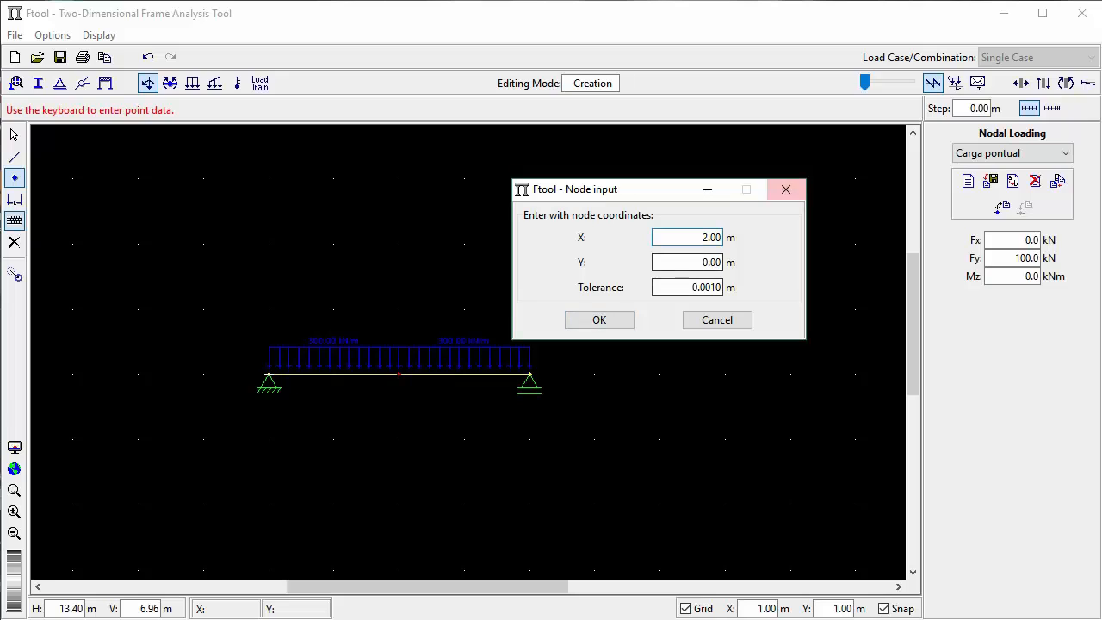
{"action": "left_click", "coordinate": [785, 189]}
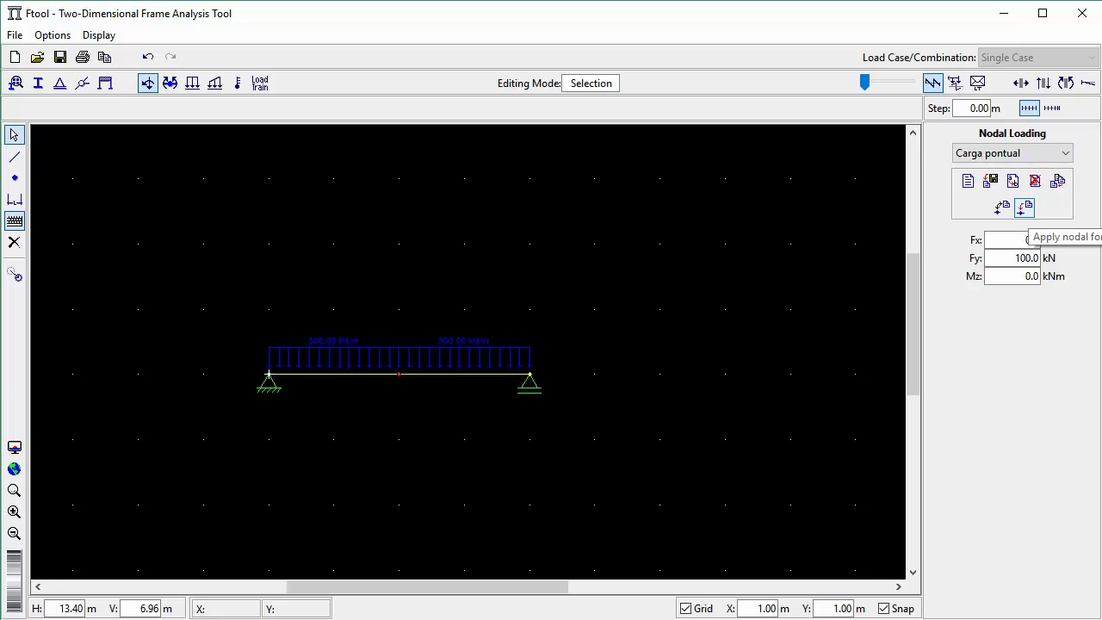
- Apply the Carga pontual load to the midspan node and change its Fy to -100 kN so it acts downward
{"action": "left_click", "coordinate": [1025, 207]}
{"action": "left_click", "coordinate": [1015, 258]}
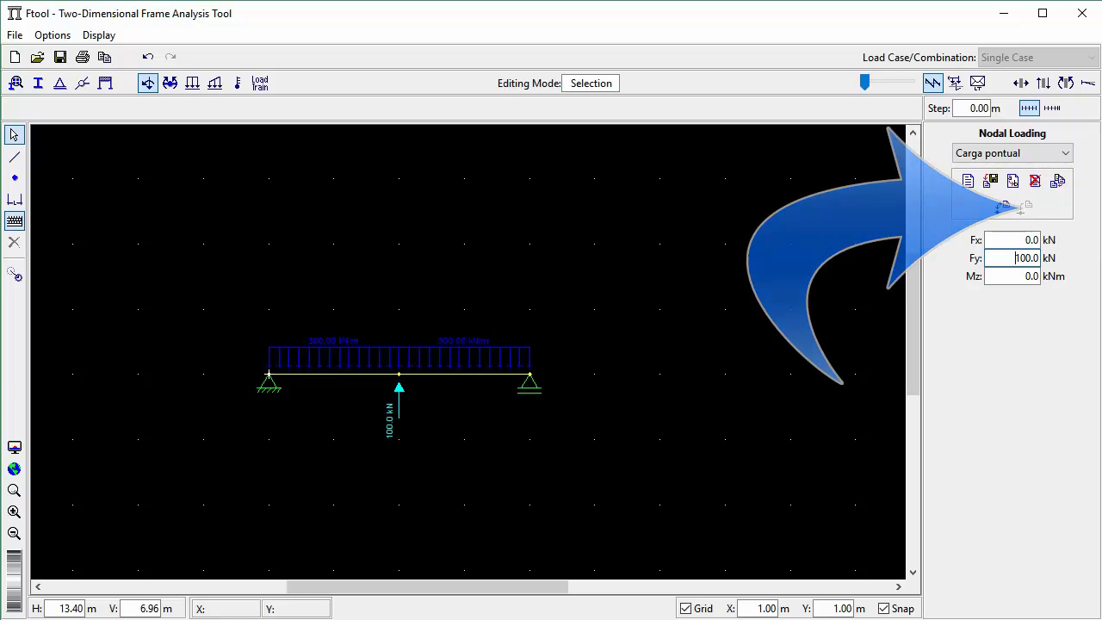
{"action": "type", "text": "-"}
{"action": "key", "text": "Return"}
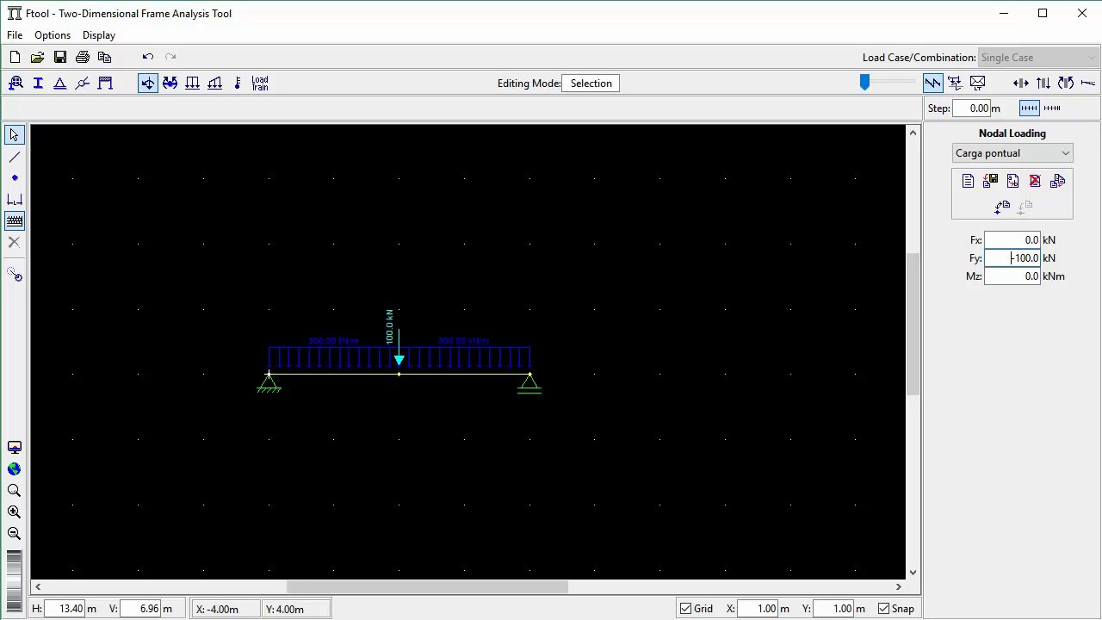
- Review the material parameters, section properties, support conditions and deformation constraints before running the analysis
{"action": "left_click", "coordinate": [38, 82]}
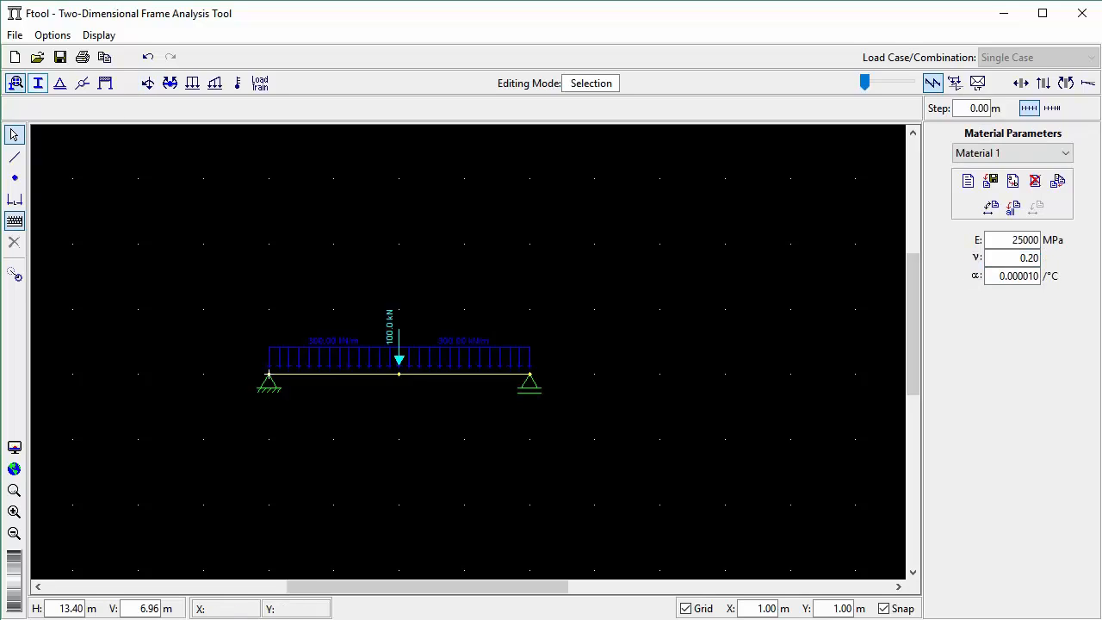
{"action": "left_click", "coordinate": [38, 83]}
{"action": "left_click", "coordinate": [60, 83]}
{"action": "left_click", "coordinate": [104, 82]}
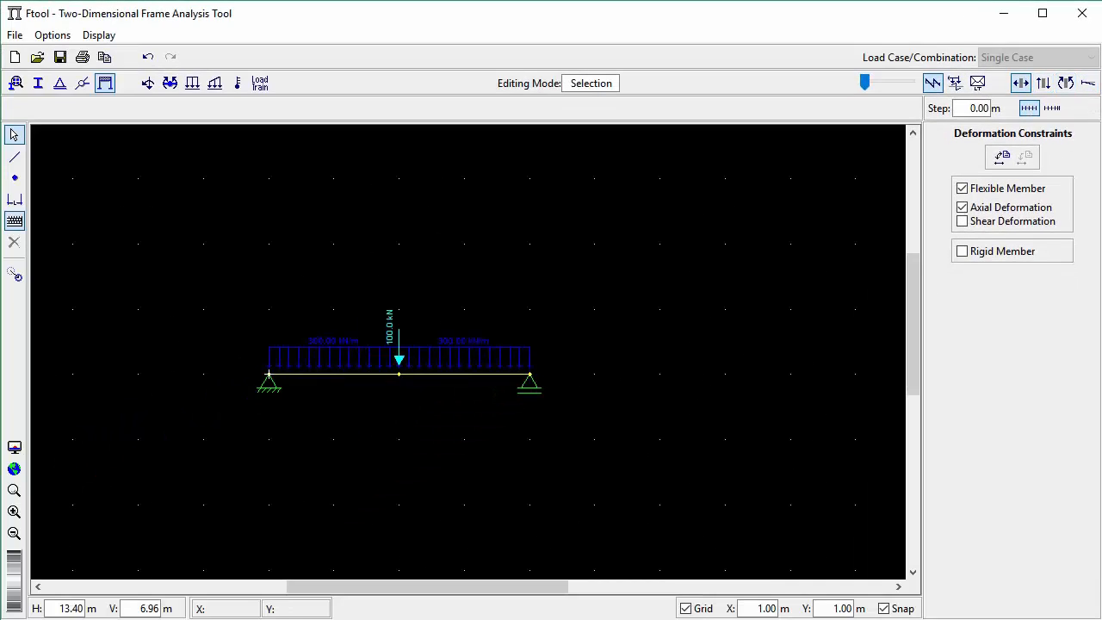
- Run the analysis for the axial force diagram, saving the model on the desktop (Área de Trabalho) as Ftool.ftl
{"action": "left_click", "coordinate": [1021, 84]}
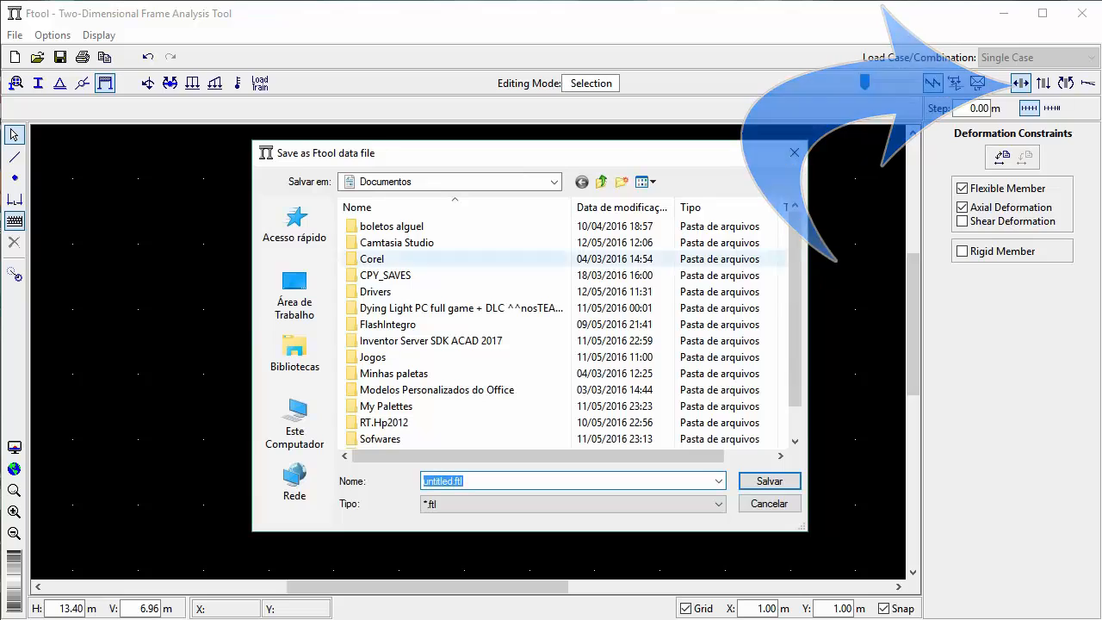
{"action": "left_click", "coordinate": [294, 297]}
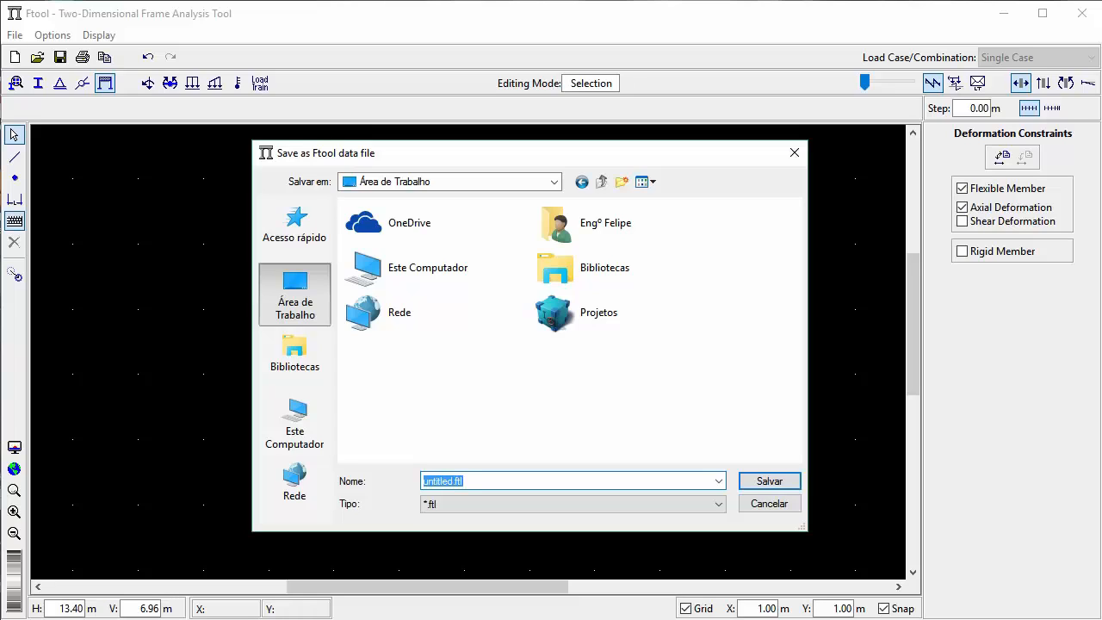
{"action": "left_click", "coordinate": [457, 480]}
{"action": "key", "text": "shift+Home"}
{"action": "type", "text": "Ftool"}
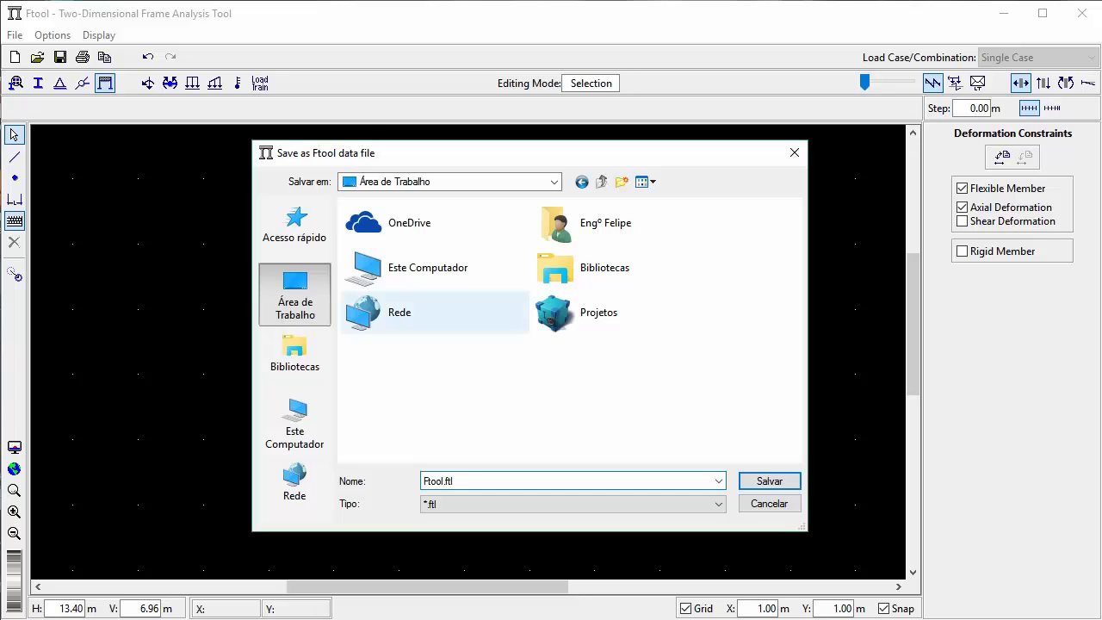
{"action": "key", "text": "Return"}
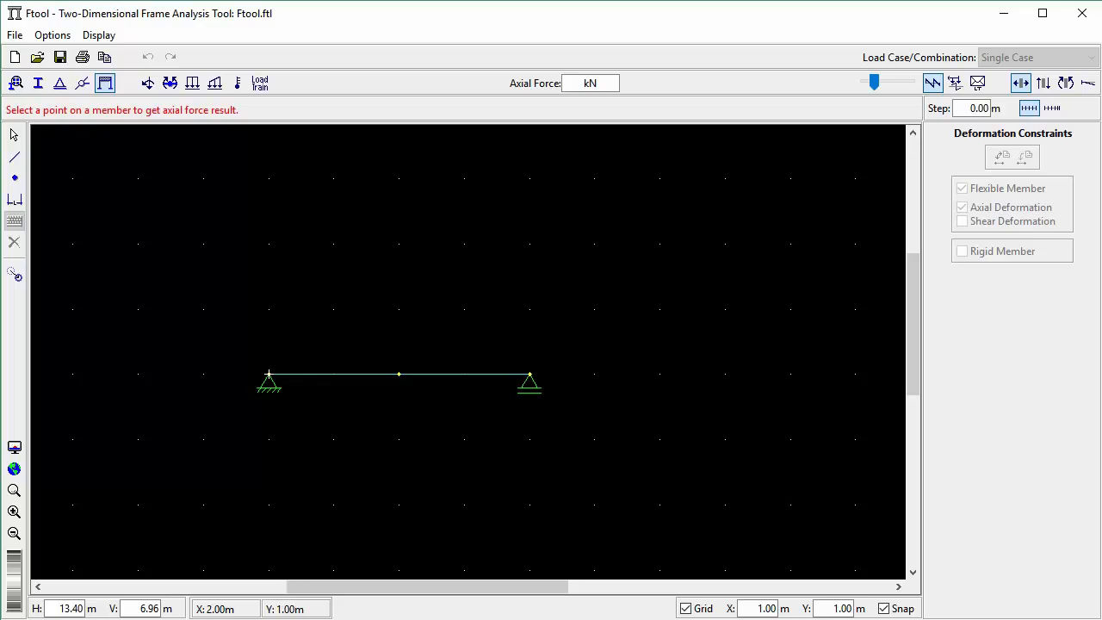
- Query the axial force at several points along the beam on both sides of midspan
{"action": "left_click", "coordinate": [432, 374]}
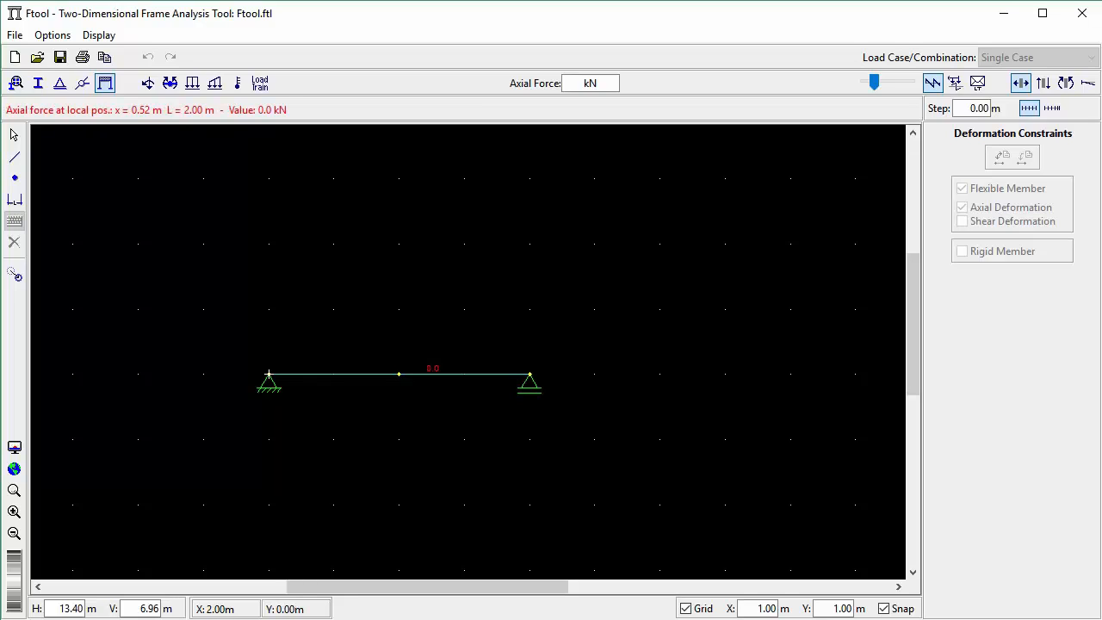
{"action": "left_click", "coordinate": [373, 374]}
{"action": "left_click", "coordinate": [421, 374]}
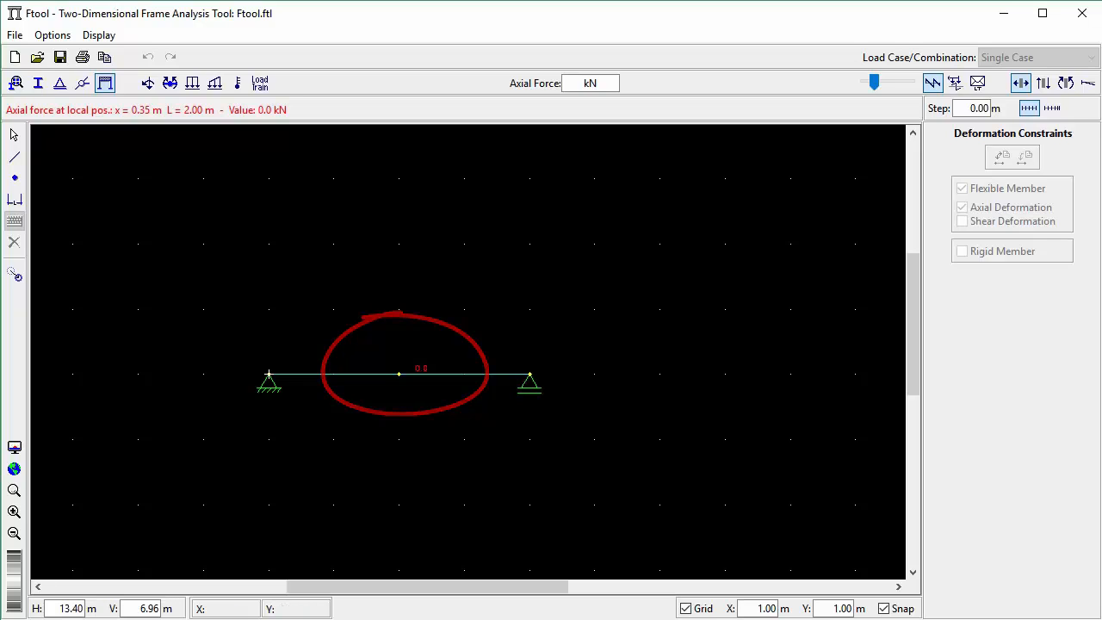
- Display the beam's shear force diagram and examine its values up close
{"action": "left_click", "coordinate": [1042, 82]}
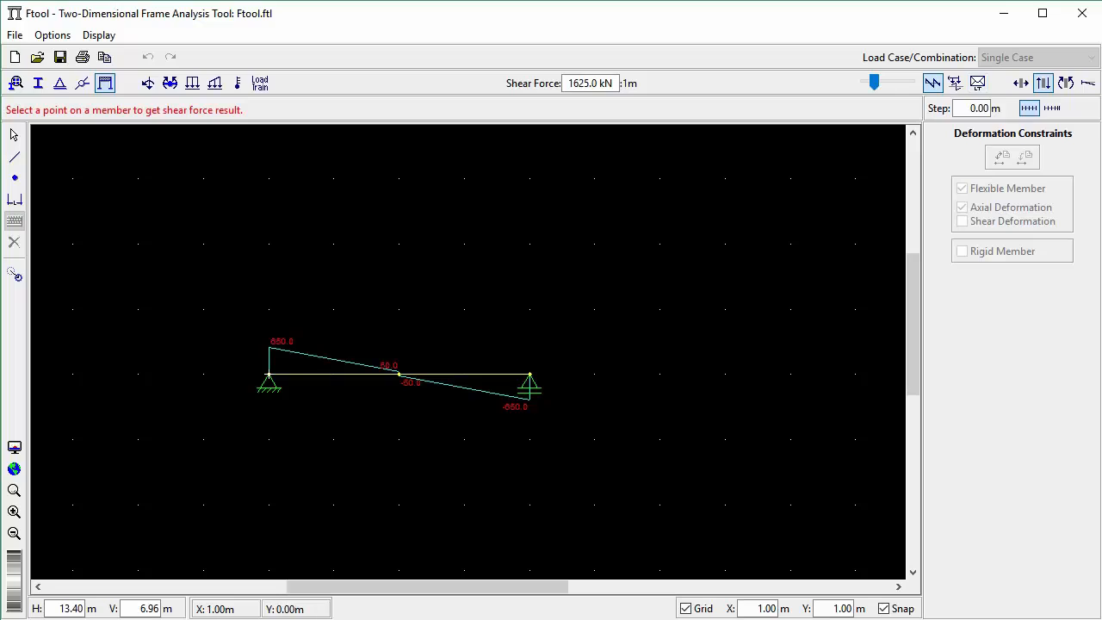
{"action": "scroll", "coordinate": [398, 374], "scroll_direction": "up", "scroll_amount": 1}
{"action": "scroll", "coordinate": [468, 353], "scroll_direction": "up", "scroll_amount": 6}
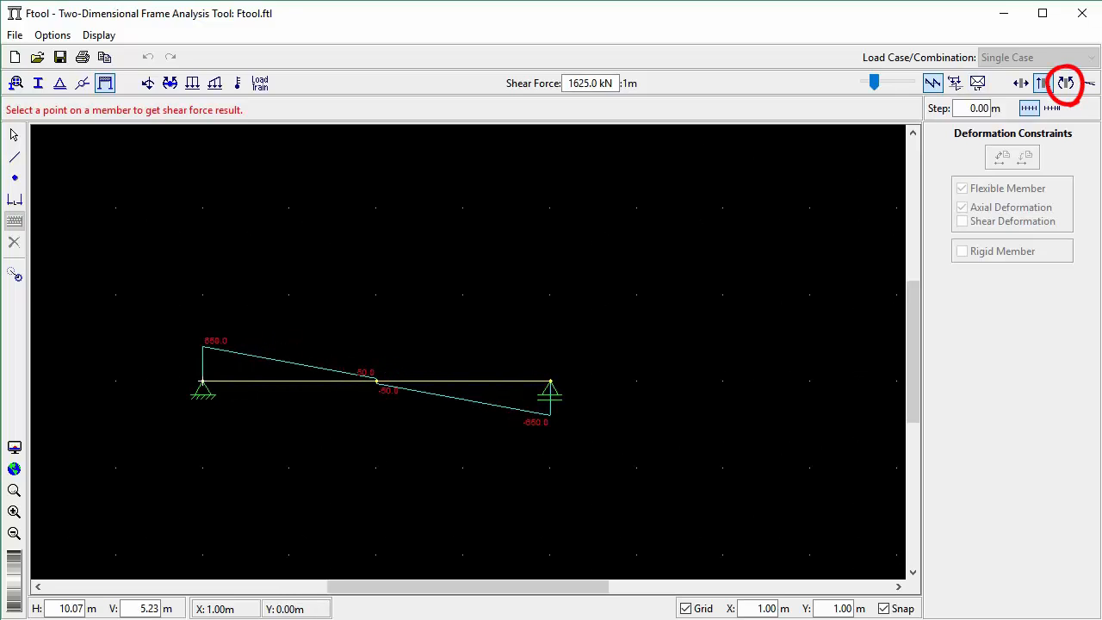
{"action": "scroll", "coordinate": [465, 388], "scroll_direction": "up", "scroll_amount": 3}
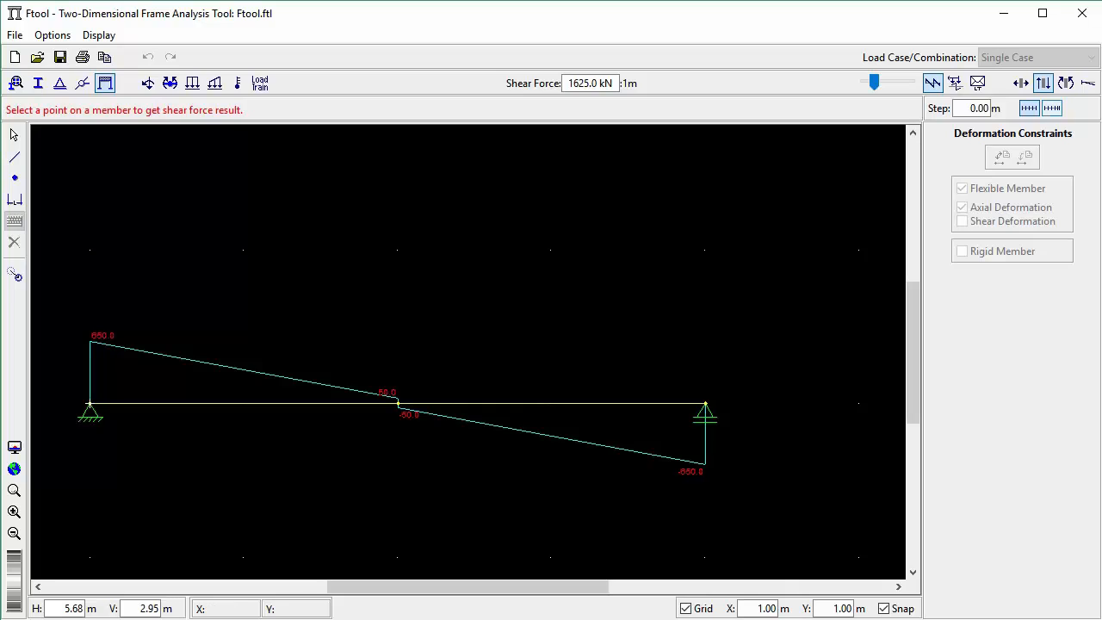
- Display the beam's bending moment diagram and compare it with the shear force diagram
{"action": "left_click", "coordinate": [1066, 83]}
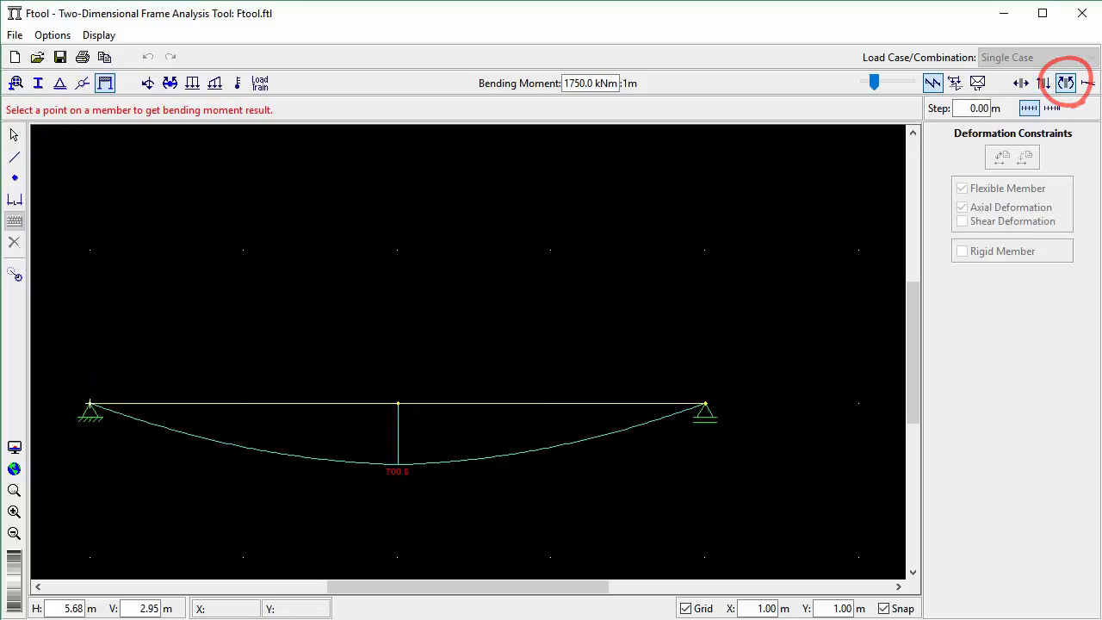
{"action": "left_click", "coordinate": [1043, 83]}
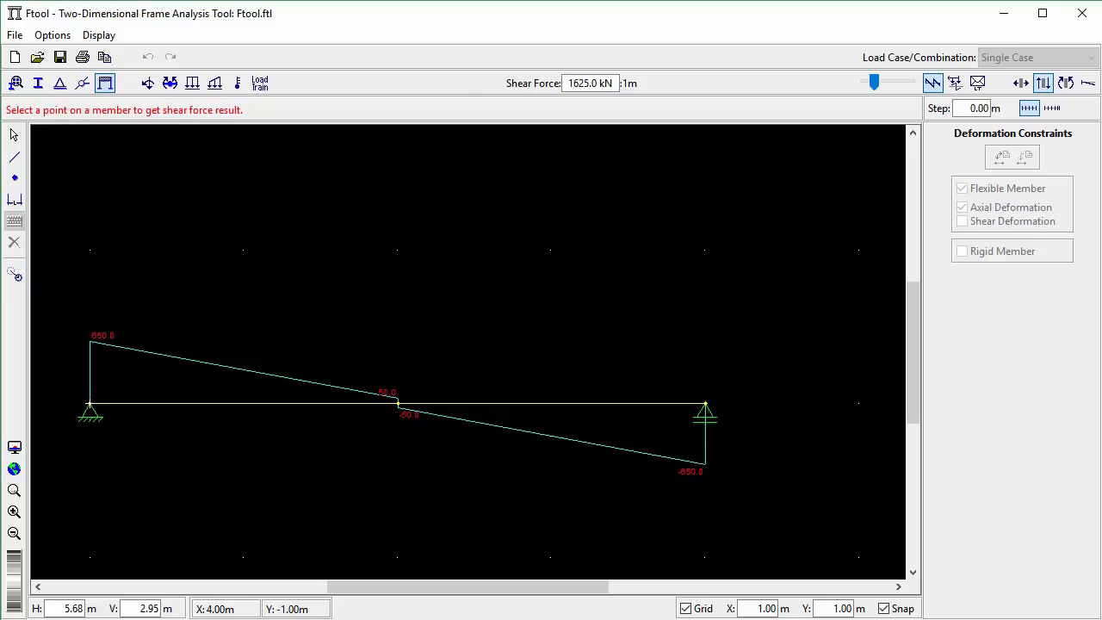
{"action": "left_click", "coordinate": [1066, 83]}
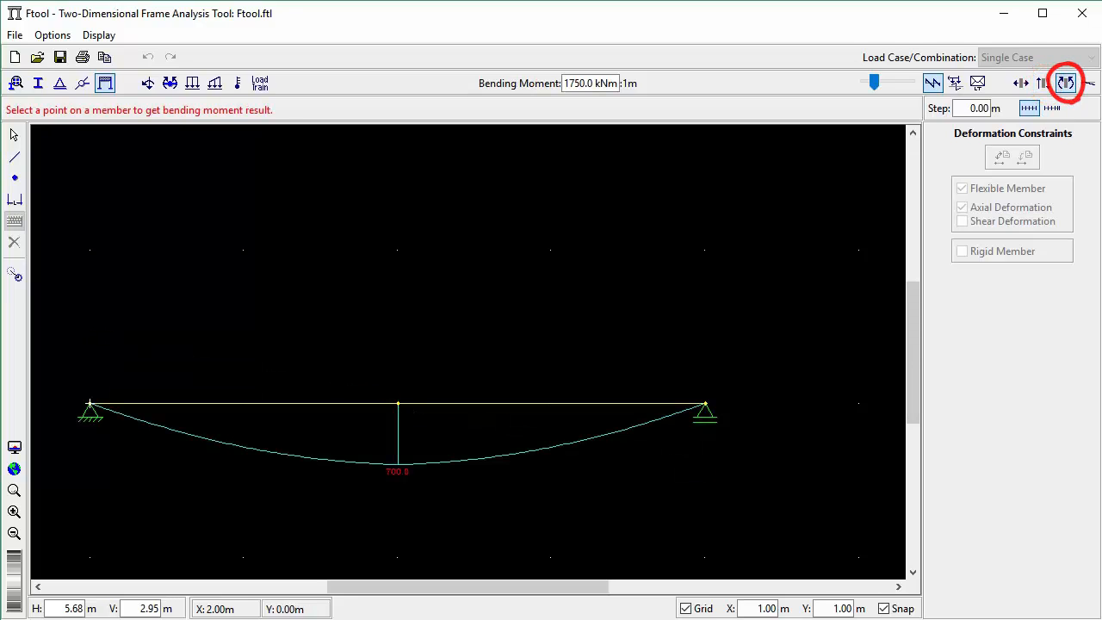
- Review the units and number formats used for the moment results without changing them
{"action": "left_click", "coordinate": [53, 35]}
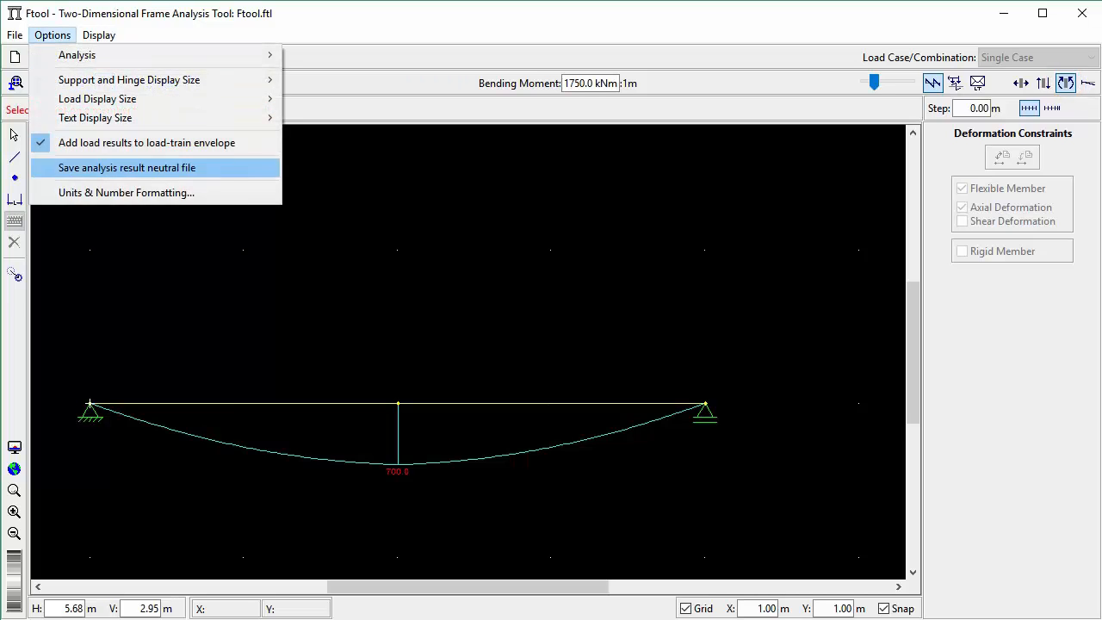
{"action": "left_click", "coordinate": [127, 192]}
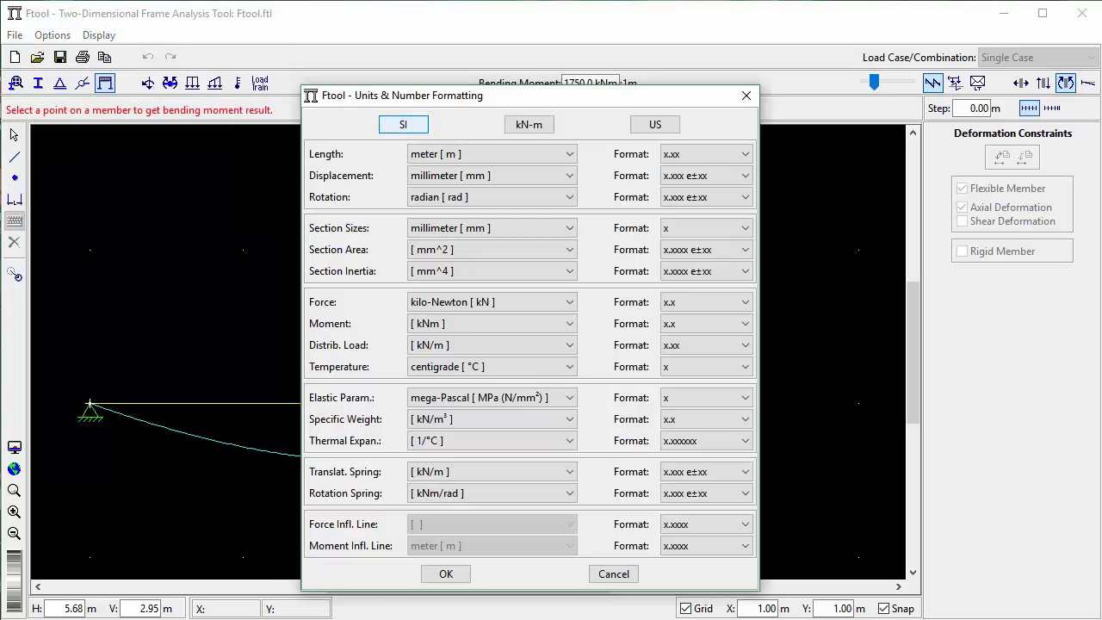
{"action": "left_click_drag", "start_coordinate": [436, 97], "coordinate": [642, 102]}
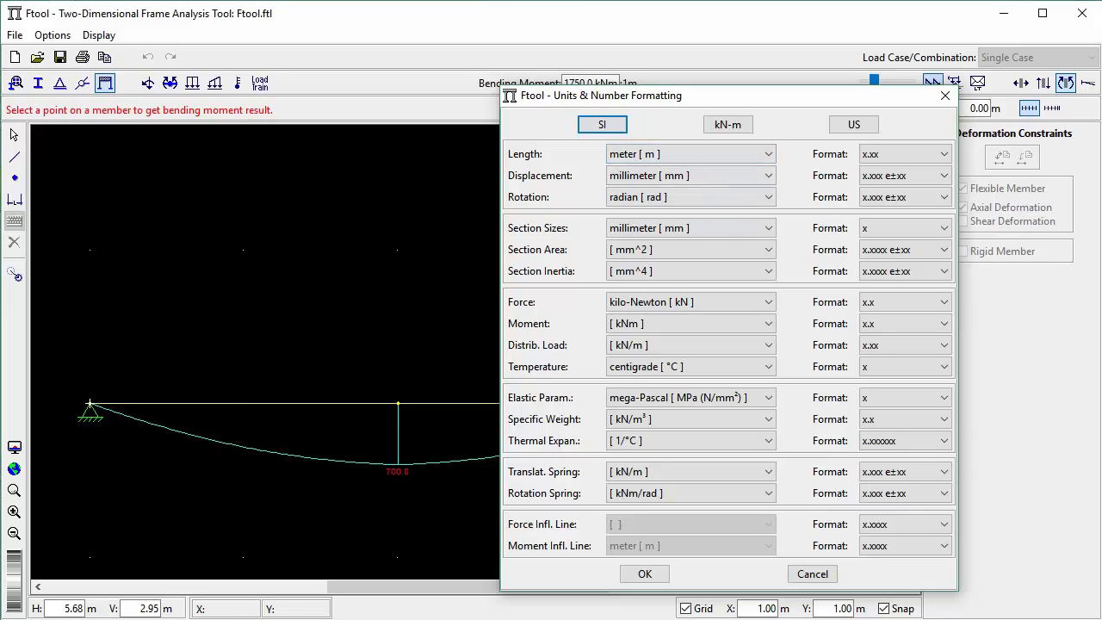
{"action": "left_click", "coordinate": [945, 96]}
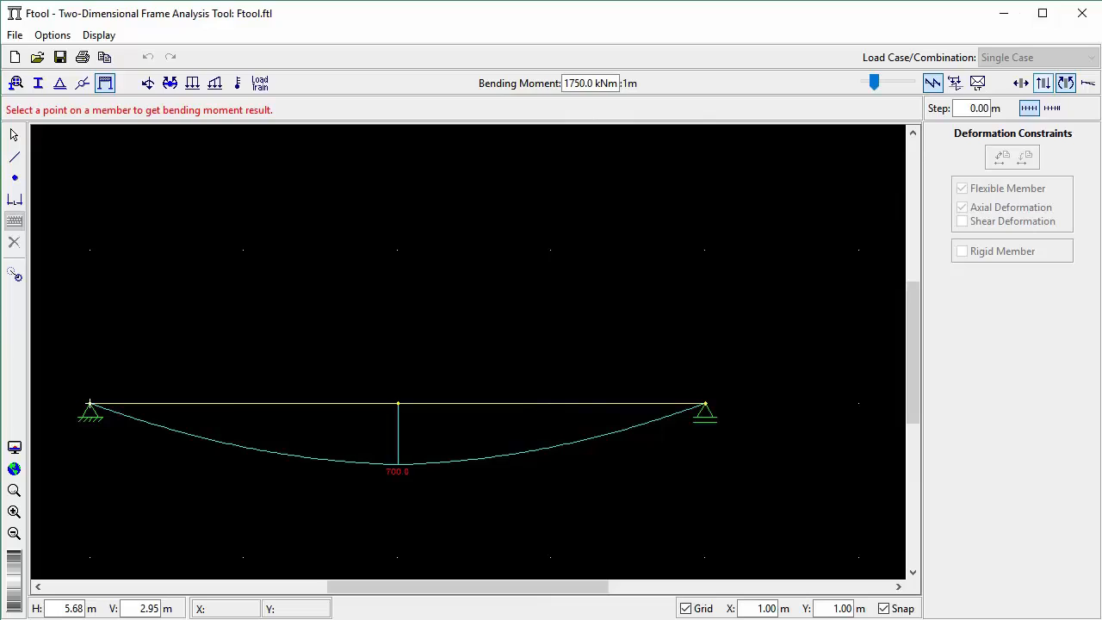
- Compare the shear force and bending moment diagrams again and turn on the support reaction values for the results
{"action": "left_click", "coordinate": [1042, 82]}
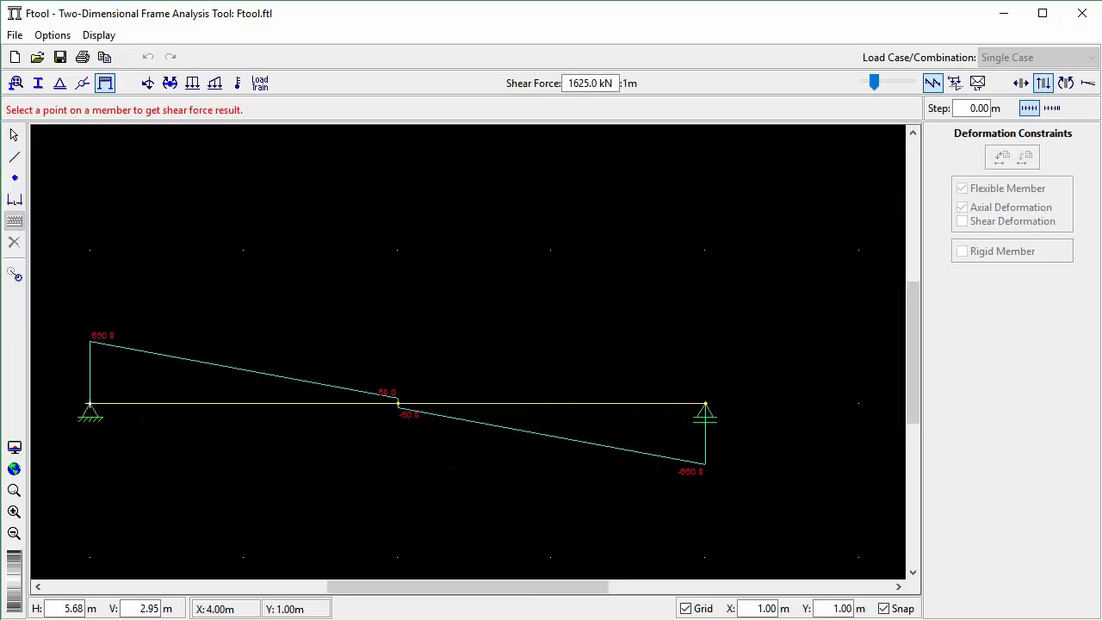
{"action": "left_click", "coordinate": [1066, 83]}
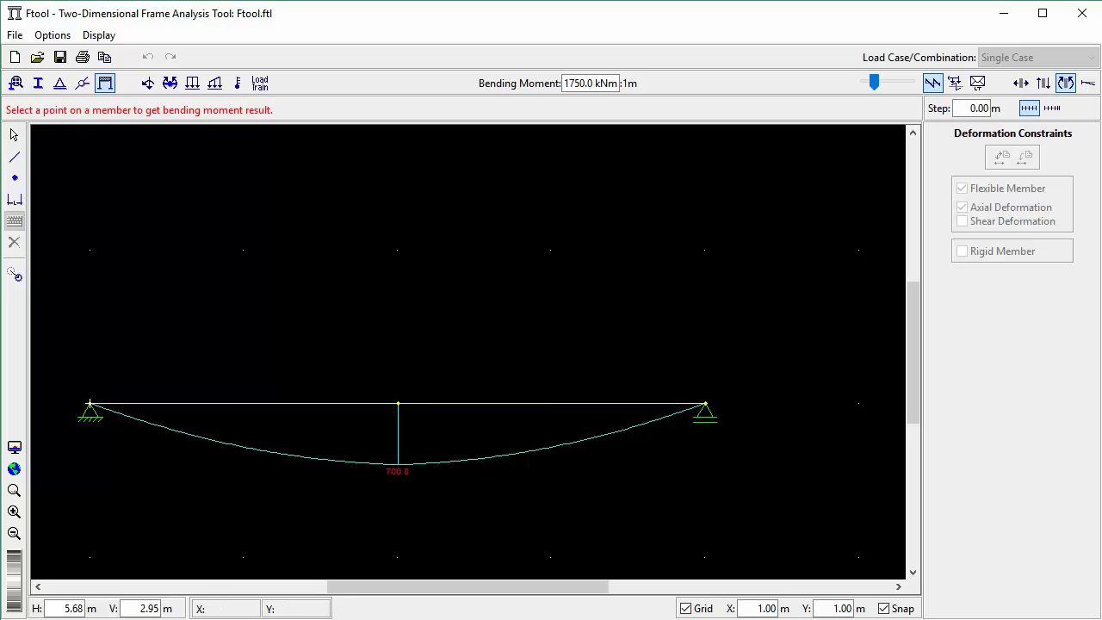
{"action": "left_click", "coordinate": [98, 34]}
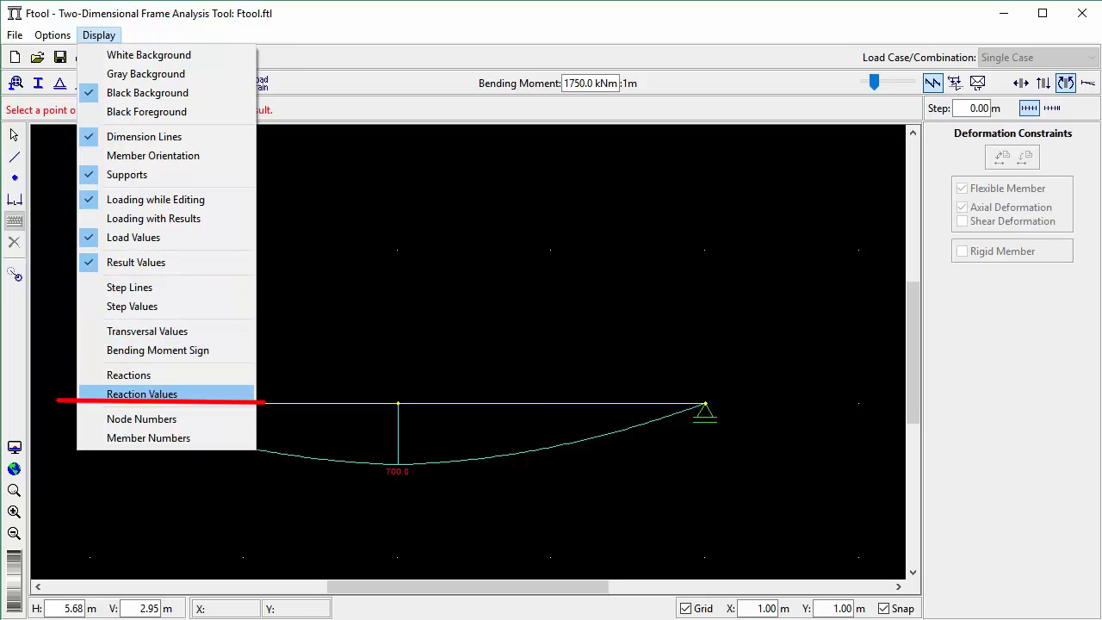
{"action": "left_click", "coordinate": [142, 393]}
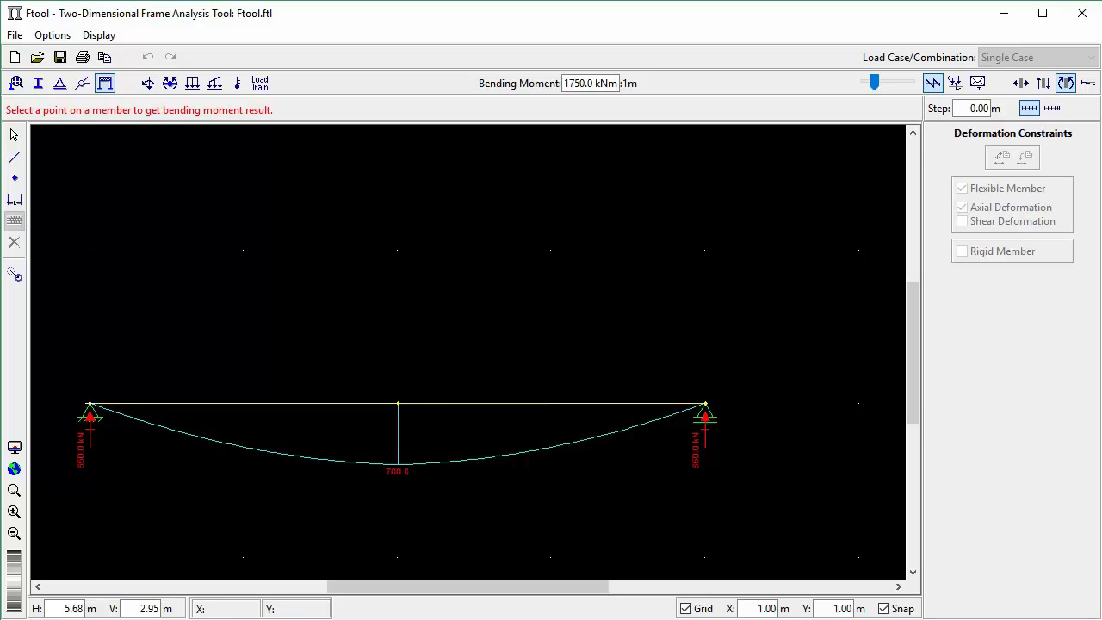
- Display the beam's deformed configuration and query the displacements at midspan and at nearby points on both sides
{"action": "left_click", "coordinate": [1043, 83]}
{"action": "left_click", "coordinate": [1066, 84]}
{"action": "left_click", "coordinate": [1088, 83]}
{"action": "left_click", "coordinate": [430, 403]}
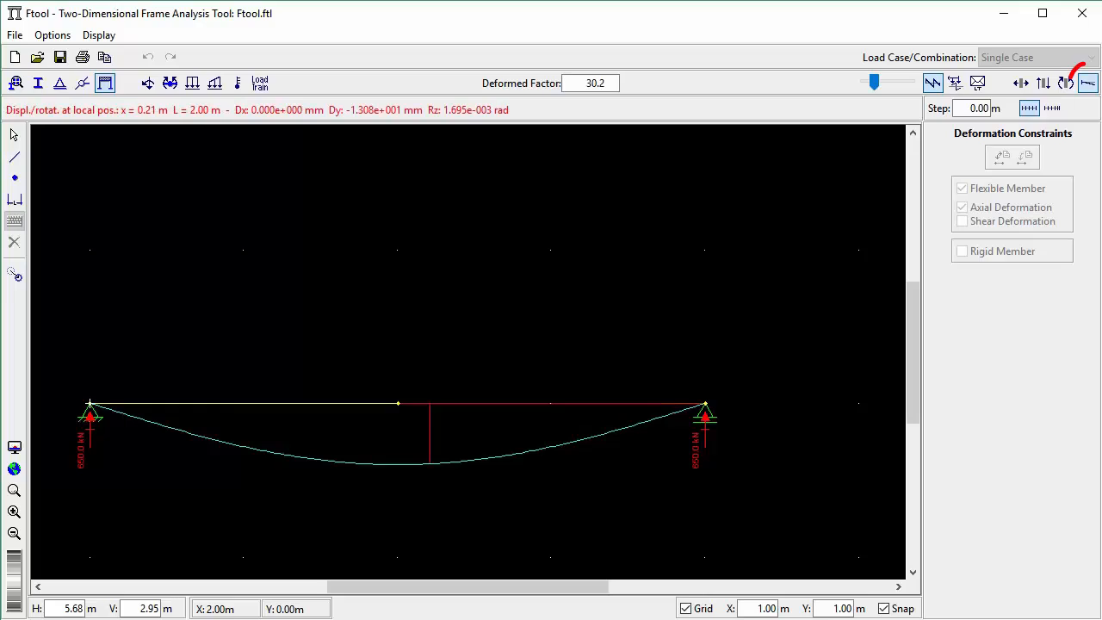
{"action": "left_click", "coordinate": [422, 403]}
{"action": "left_click", "coordinate": [399, 403]}
{"action": "left_click", "coordinate": [376, 403]}
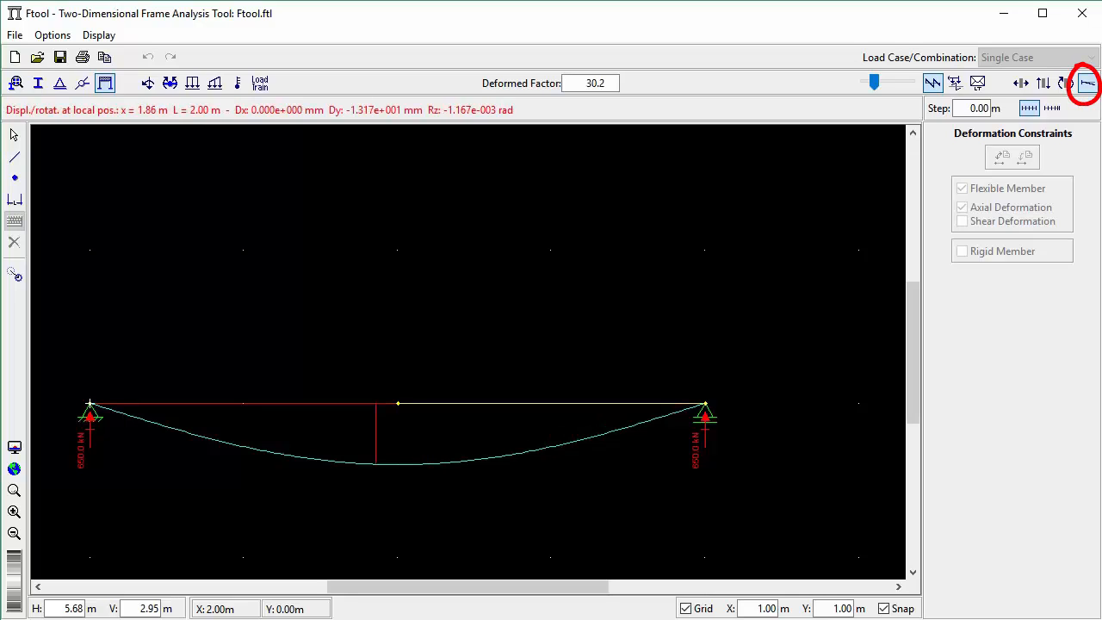
{"action": "left_click", "coordinate": [360, 402]}
{"action": "left_click", "coordinate": [399, 403]}
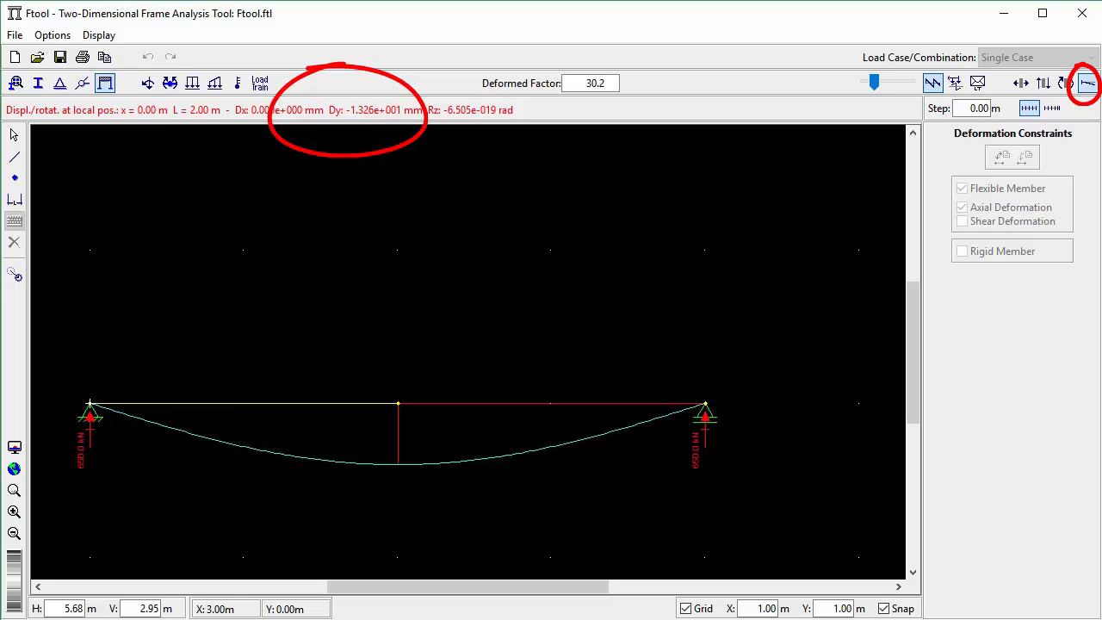
{"action": "left_click", "coordinate": [472, 403]}
{"action": "left_click_drag", "start_coordinate": [472, 402], "coordinate": [414, 403]}
{"action": "left_click", "coordinate": [538, 404]}
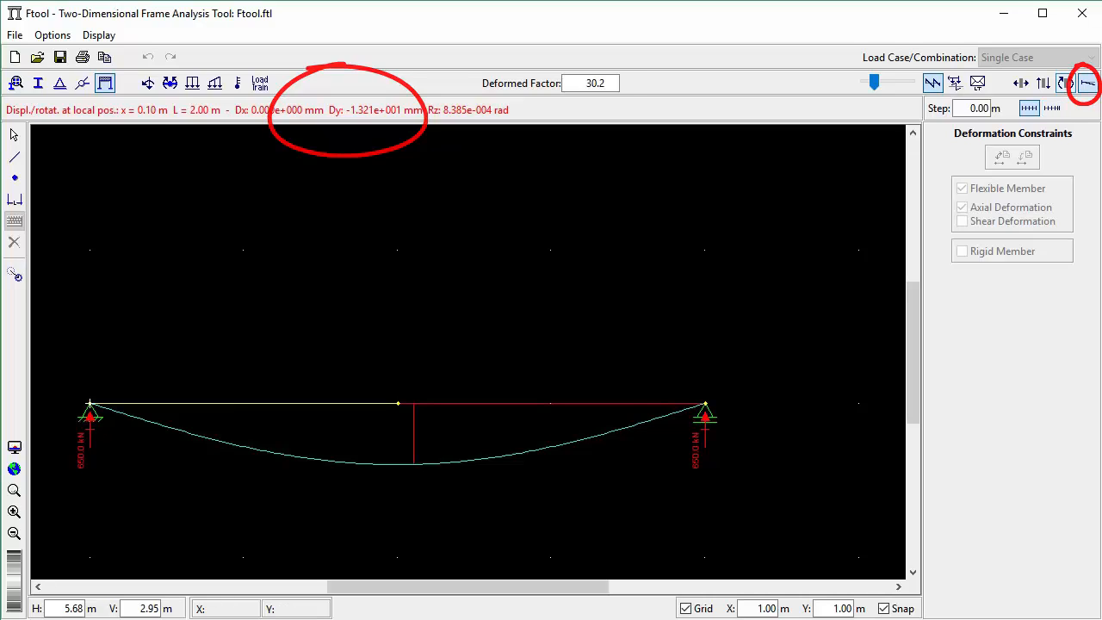
- Go through the axial force, shear force, bending moment and deformed configuration results with reactions, ending on the bending moment diagram
{"action": "left_click", "coordinate": [1065, 82]}
{"action": "left_click", "coordinate": [1020, 83]}
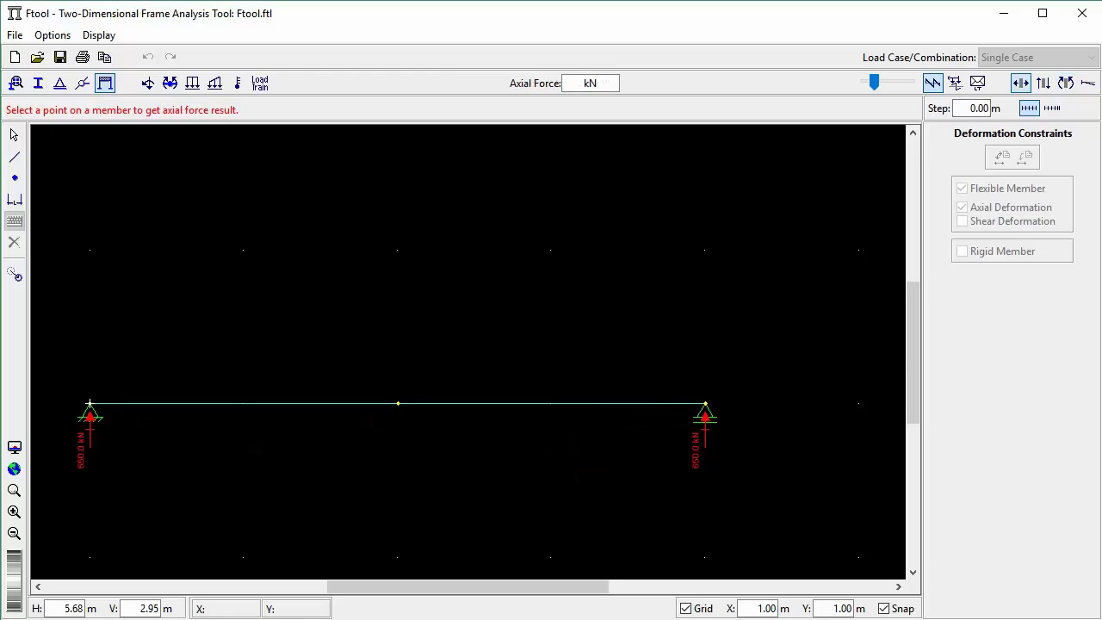
{"action": "left_click", "coordinate": [1042, 82]}
{"action": "left_click", "coordinate": [1020, 83]}
{"action": "left_click", "coordinate": [1043, 83]}
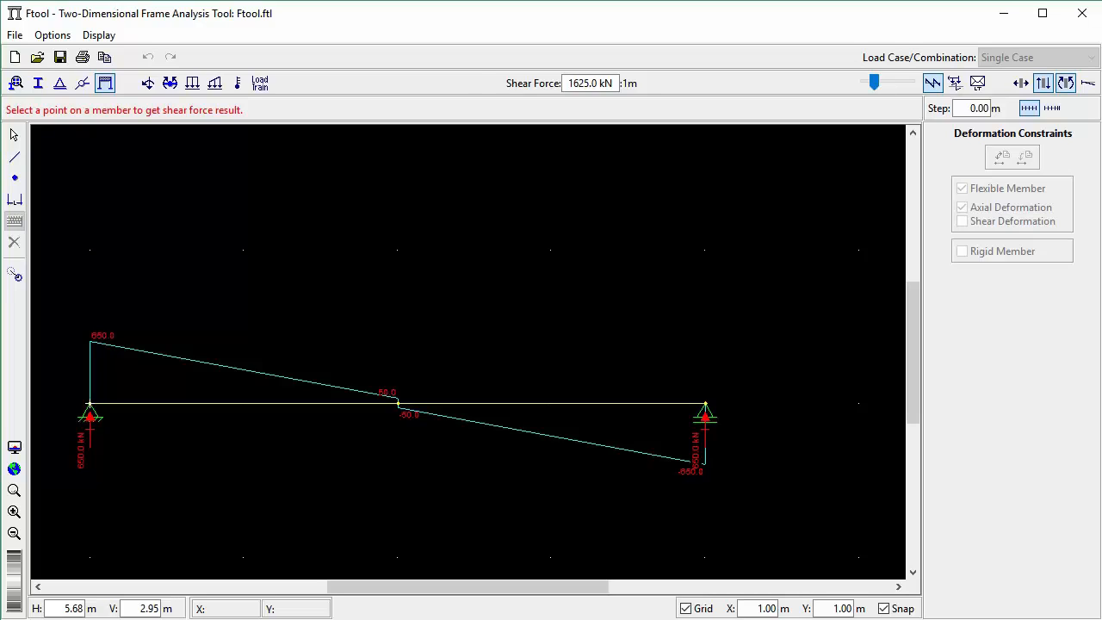
{"action": "left_click", "coordinate": [1065, 82]}
{"action": "left_click", "coordinate": [1087, 82]}
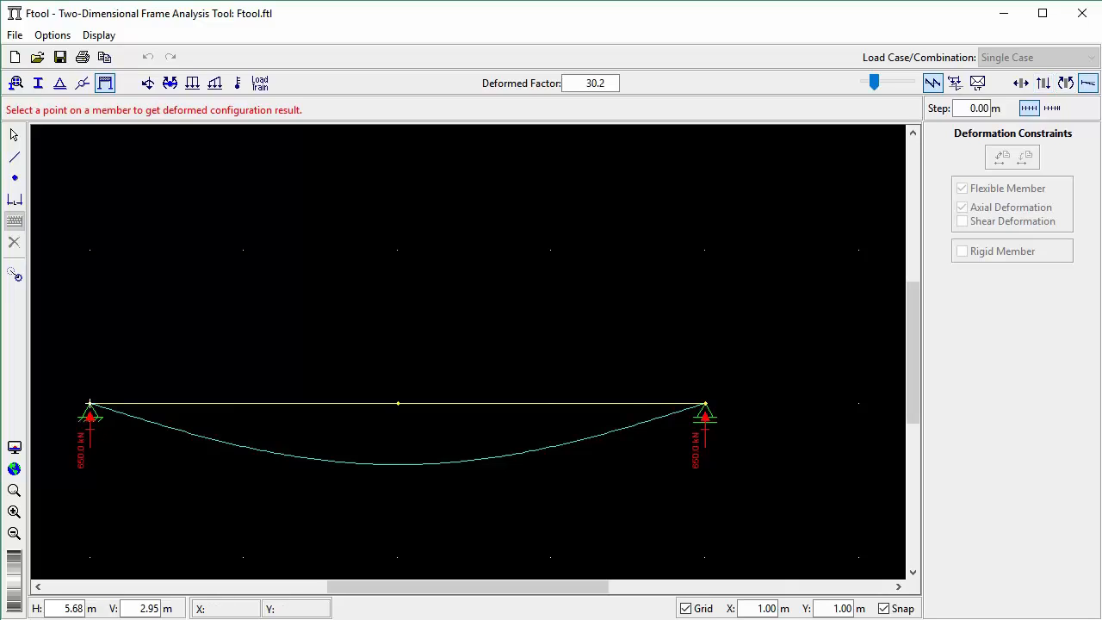
{"action": "left_click", "coordinate": [1066, 83]}
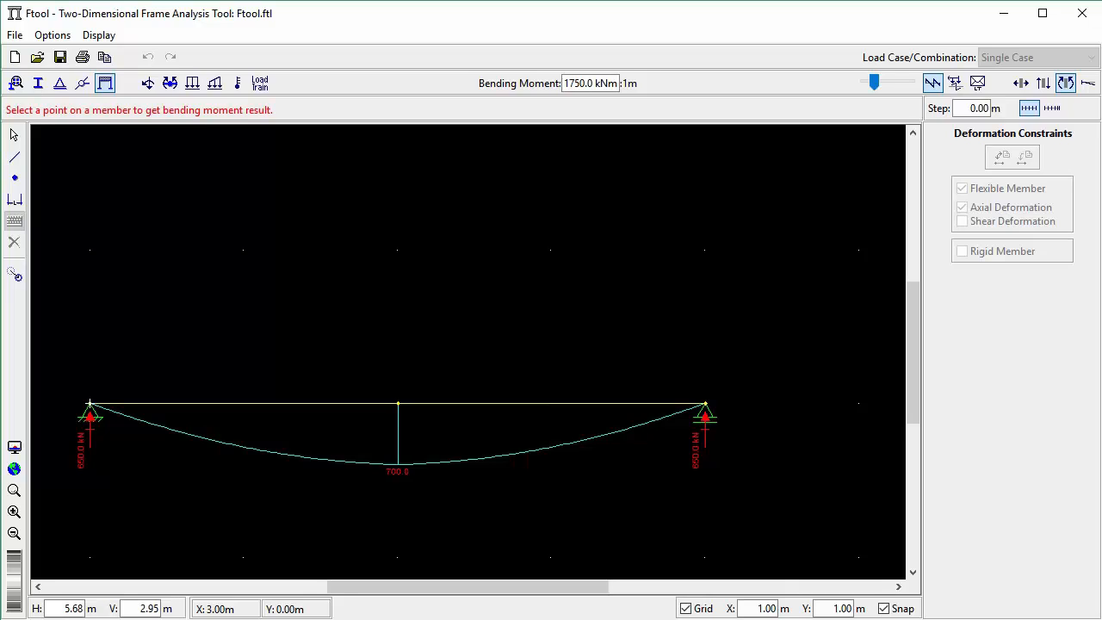
- Return to the loaded model and insert a node on the beam at X 1.35 m, Y 0.00 m
{"action": "key", "text": "Escape"}
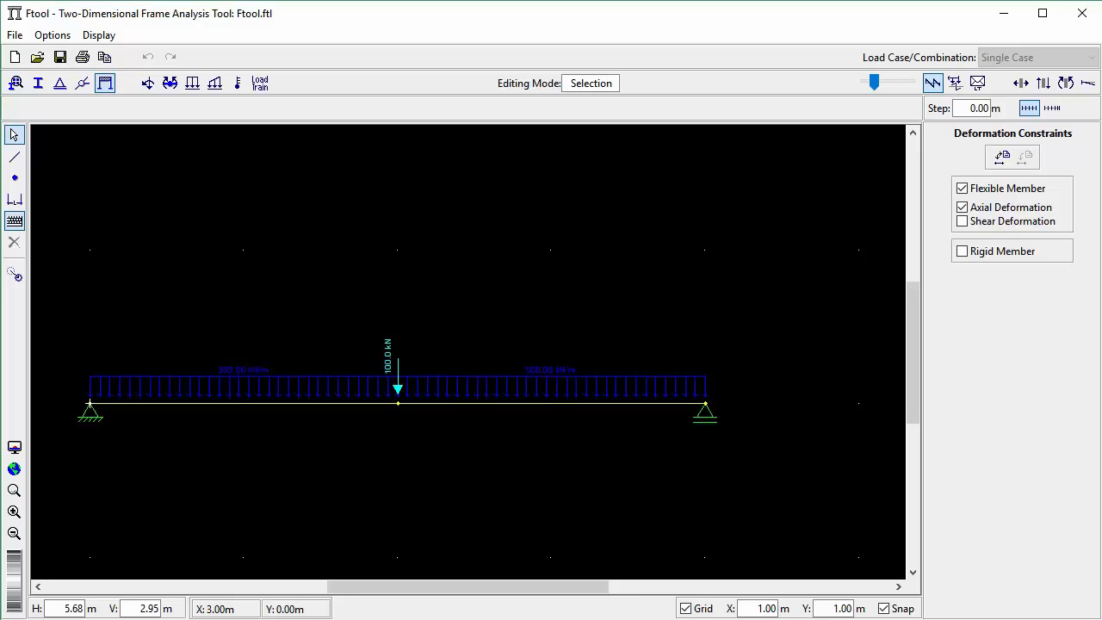
{"action": "left_click", "coordinate": [550, 403]}
{"action": "left_click", "coordinate": [243, 403]}
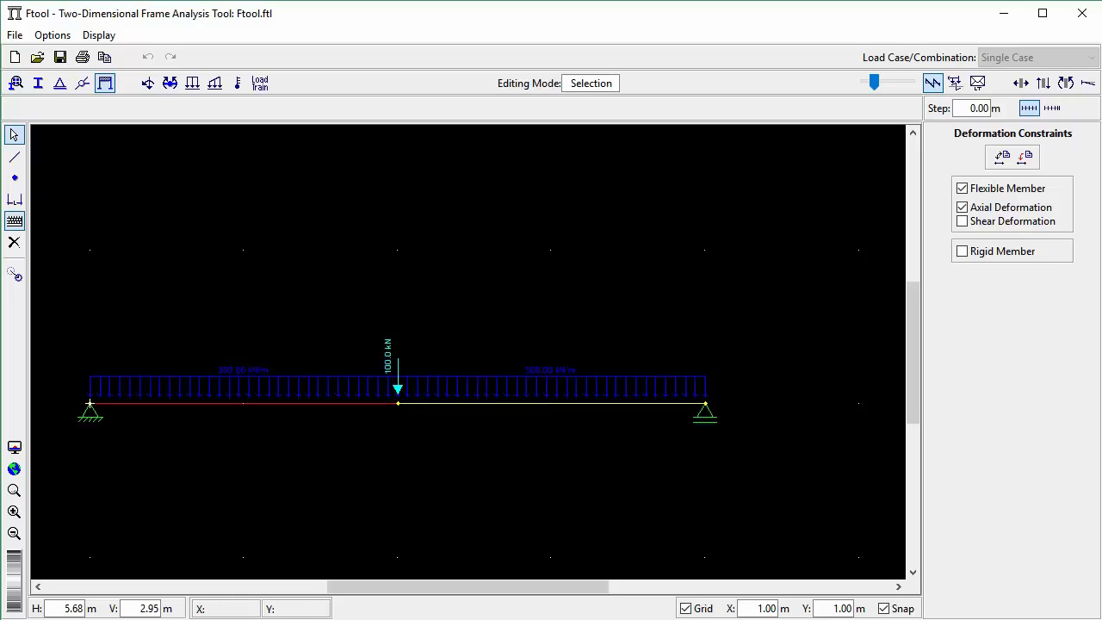
{"action": "left_click", "coordinate": [14, 177]}
{"action": "double_click", "coordinate": [711, 238]}
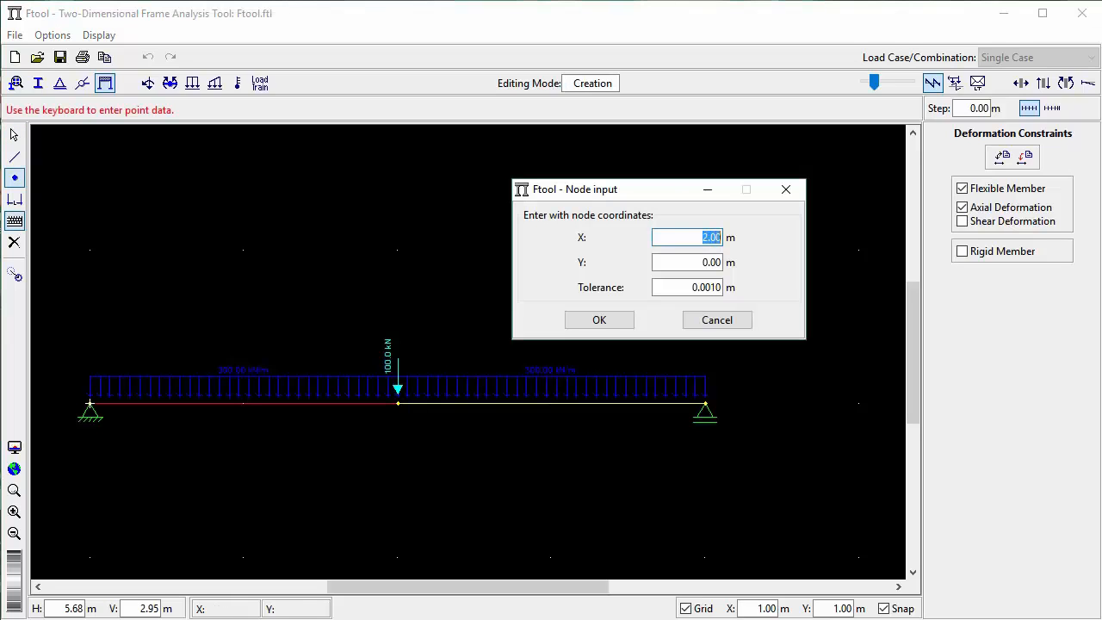
{"action": "type", "text": "1.35"}
{"action": "key", "text": "Return"}
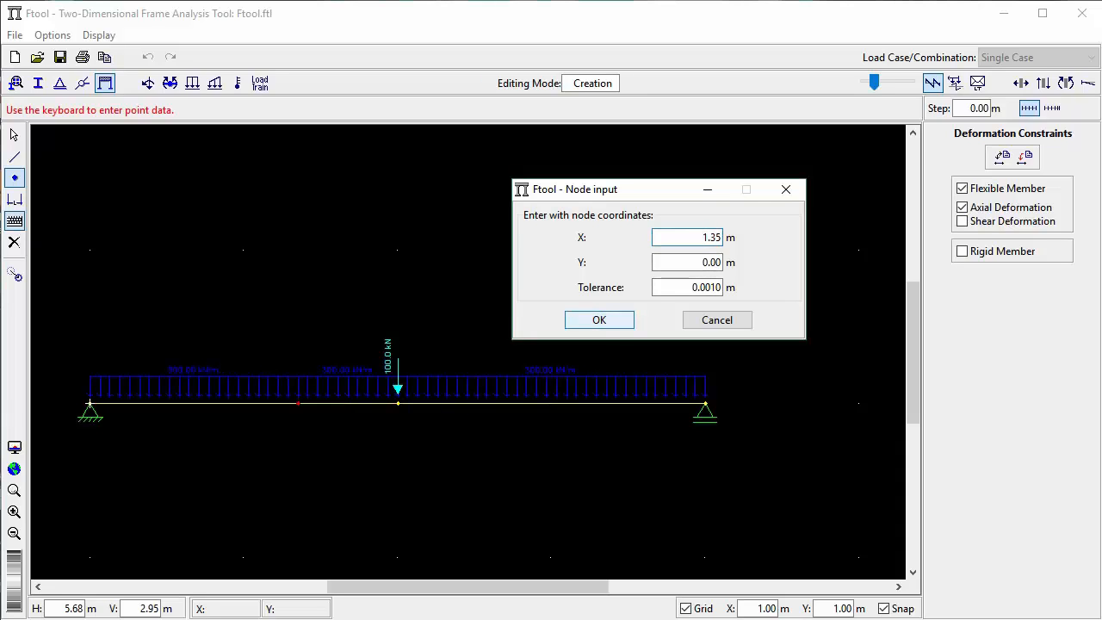
{"action": "left_click", "coordinate": [718, 320]}
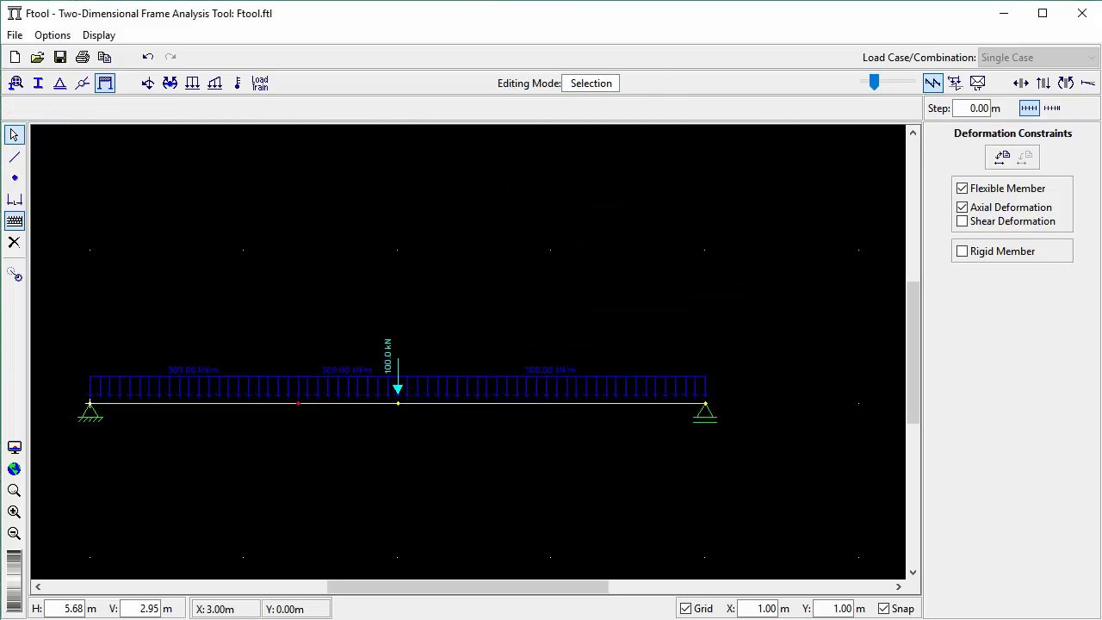